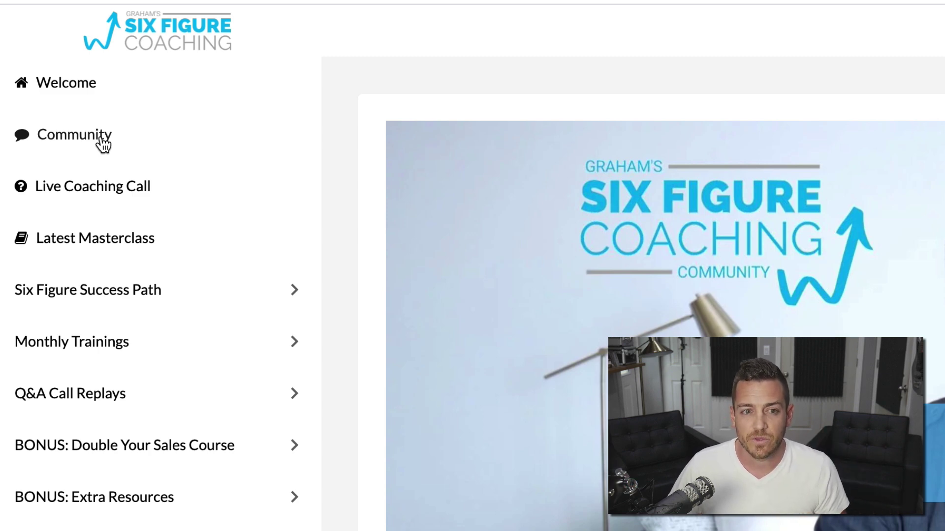
{"action": "left_click", "coordinate": [101, 139]}
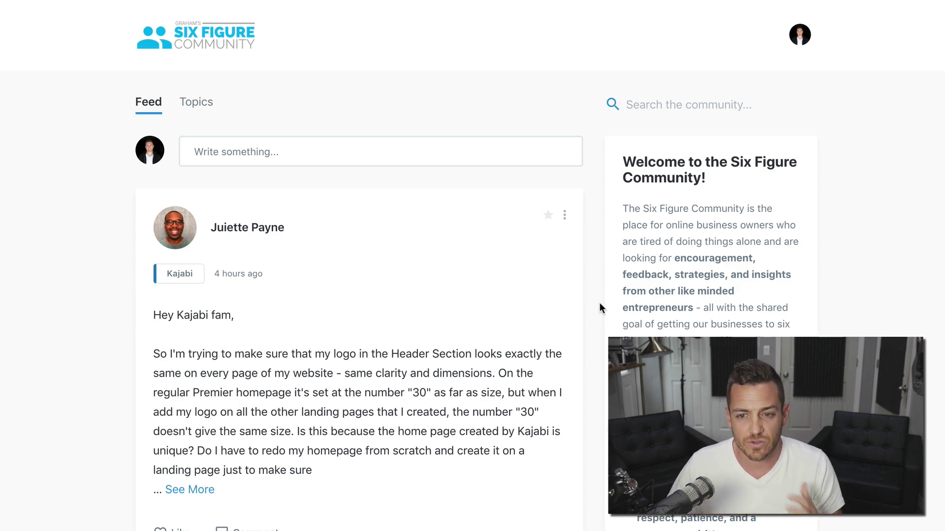
{"action": "scroll", "coordinate": [600, 305], "scroll_direction": "down", "scroll_amount": 20}
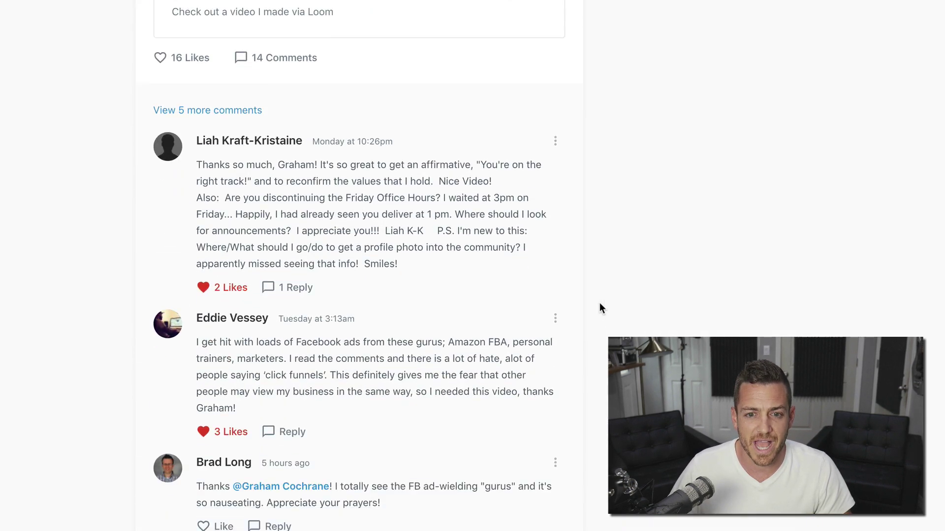
{"action": "scroll", "coordinate": [599, 303], "scroll_direction": "down", "scroll_amount": 20}
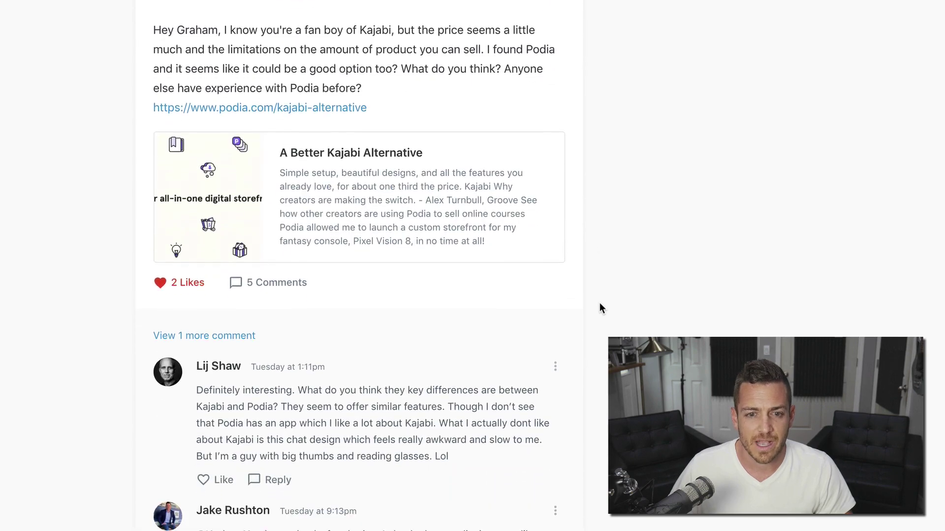
{"action": "scroll", "coordinate": [599, 309], "scroll_direction": "down", "scroll_amount": 20}
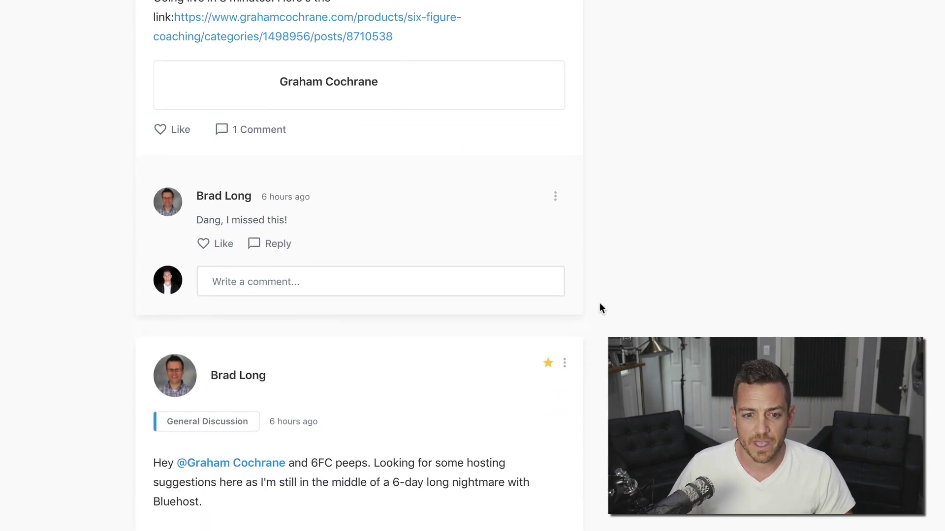
{"action": "scroll", "coordinate": [599, 303], "scroll_direction": "down", "scroll_amount": 3}
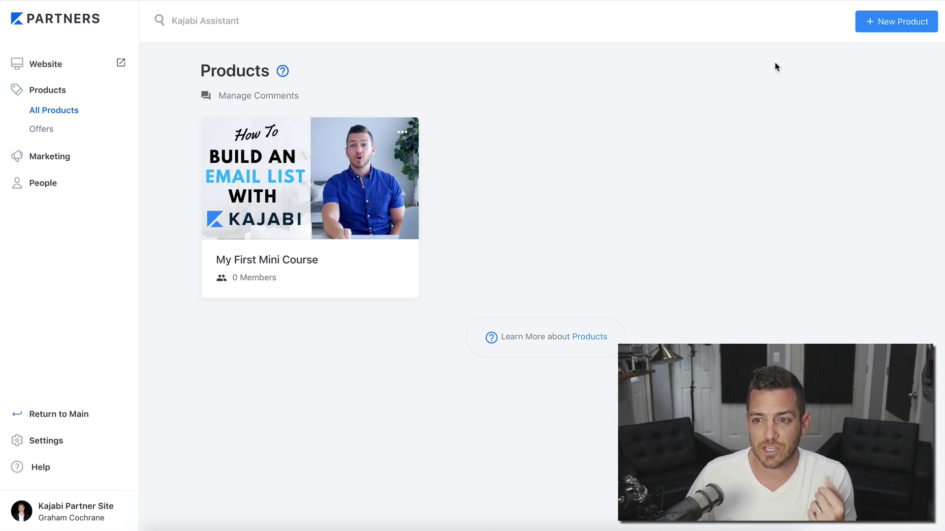
Step: Generate a product from the Membership blueprint and save it named 'My Membership'
{"action": "left_click", "coordinate": [894, 24]}
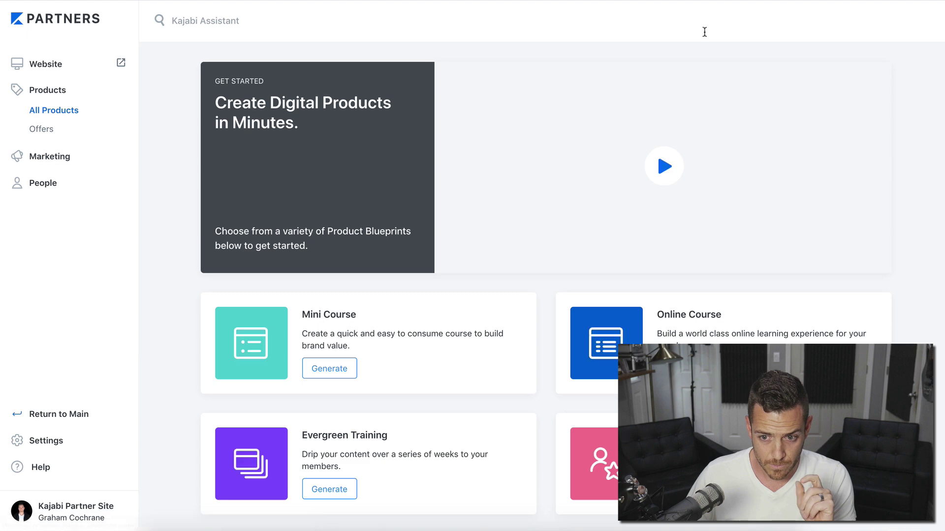
{"action": "scroll", "coordinate": [603, 105], "scroll_direction": "down", "scroll_amount": 4}
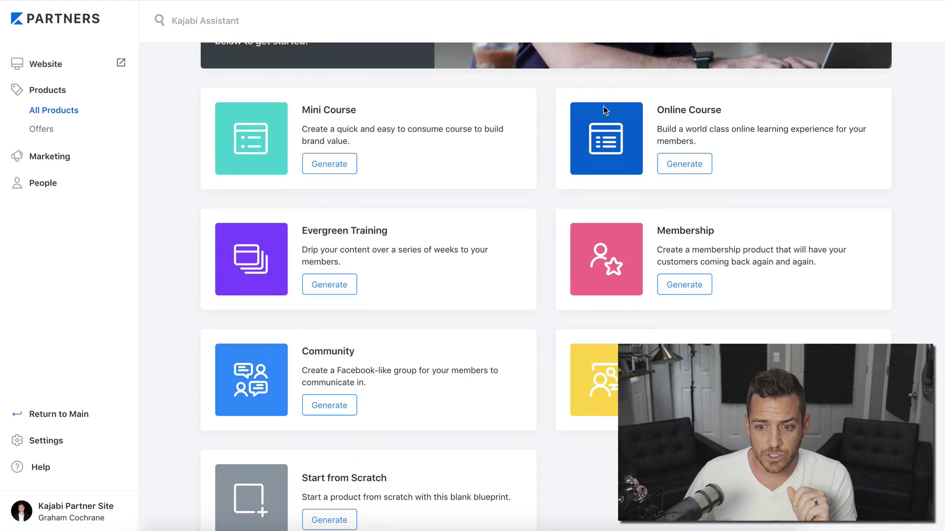
{"action": "left_click", "coordinate": [686, 286]}
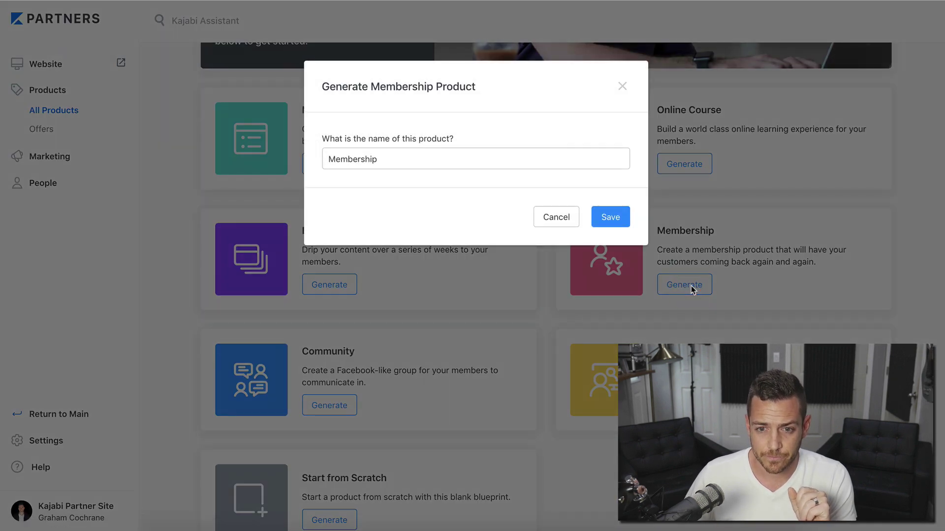
{"action": "left_click", "coordinate": [322, 157]}
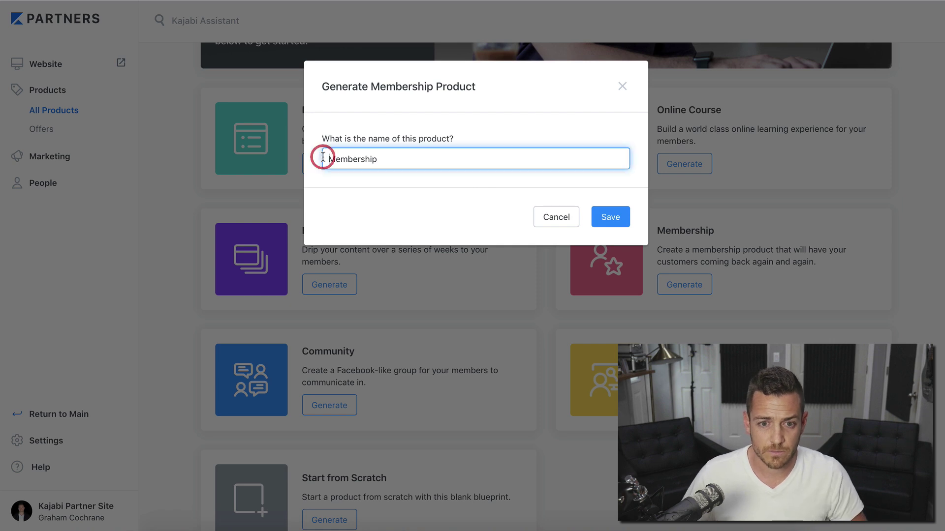
{"action": "type", "text": "My"}
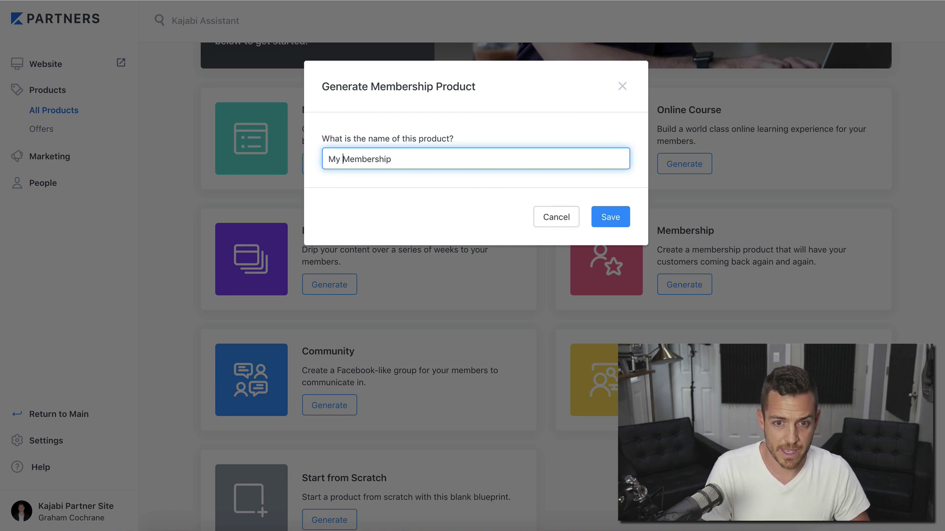
{"action": "left_click", "coordinate": [624, 224]}
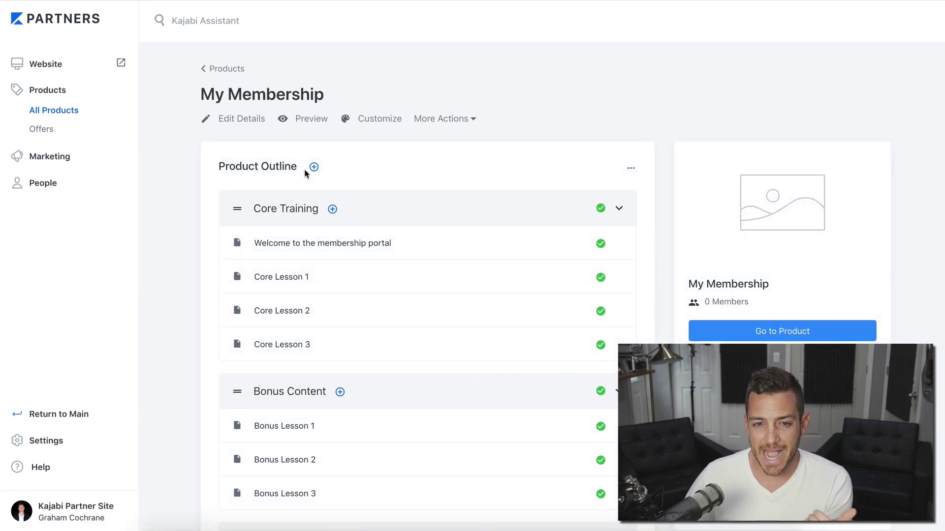
Step: Preview the My Membership member page's video and categories, then return to the products list
{"action": "left_click", "coordinate": [309, 121]}
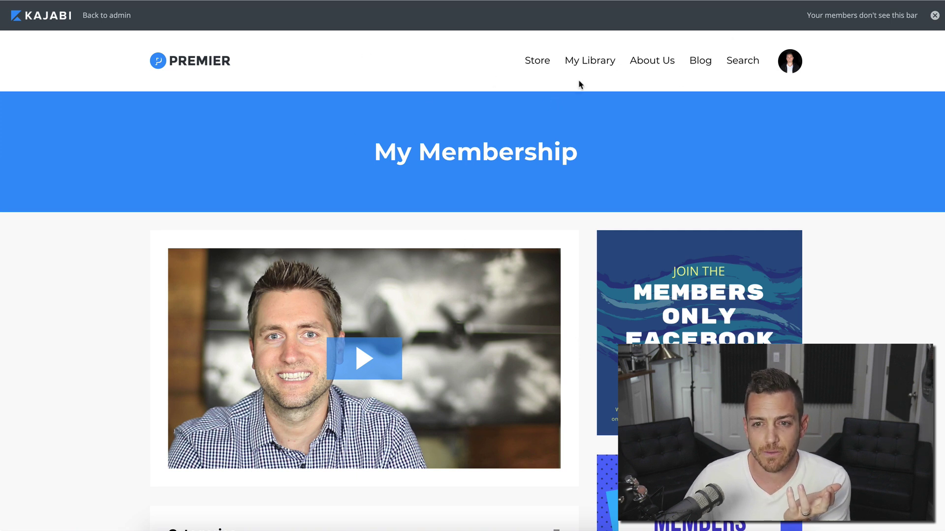
{"action": "scroll", "coordinate": [574, 158], "scroll_direction": "down", "scroll_amount": 4}
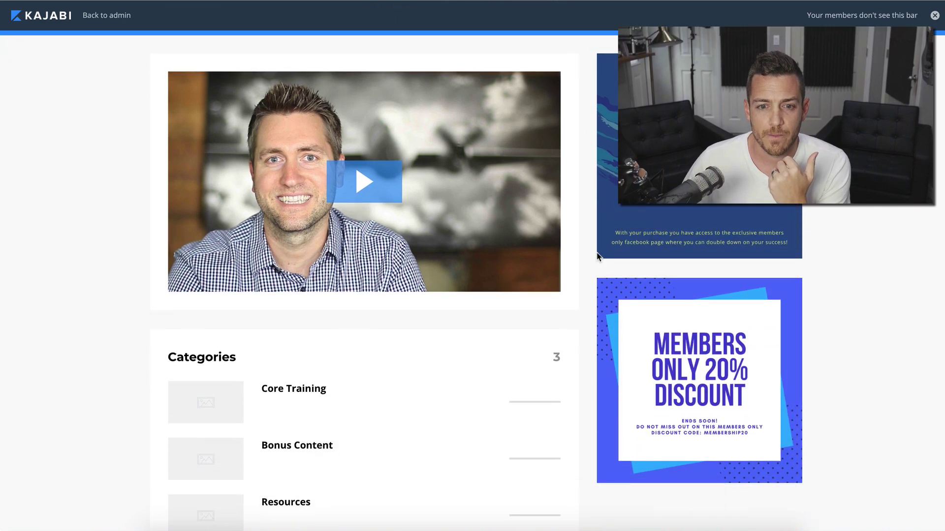
{"action": "scroll", "coordinate": [471, 219], "scroll_direction": "down", "scroll_amount": 3}
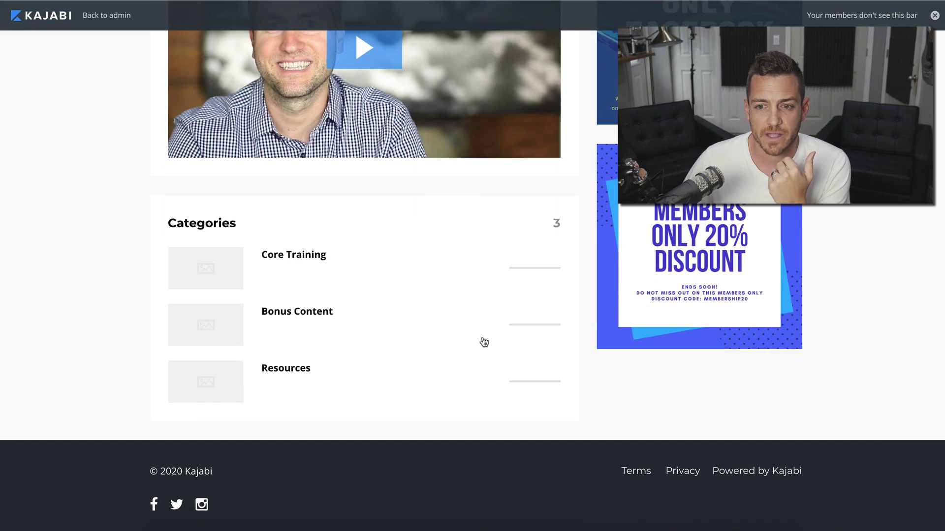
{"action": "scroll", "coordinate": [483, 341], "scroll_direction": "up", "scroll_amount": 3}
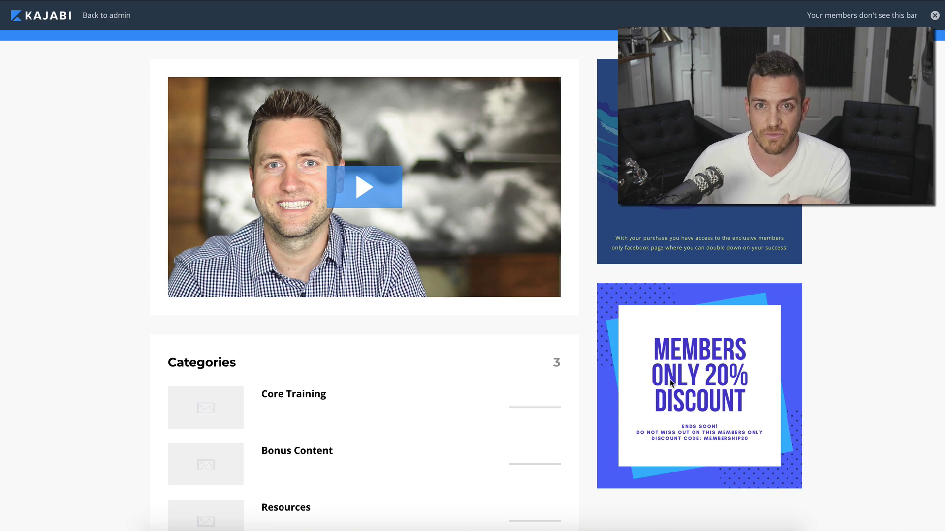
{"action": "scroll", "coordinate": [584, 374], "scroll_direction": "down", "scroll_amount": 3}
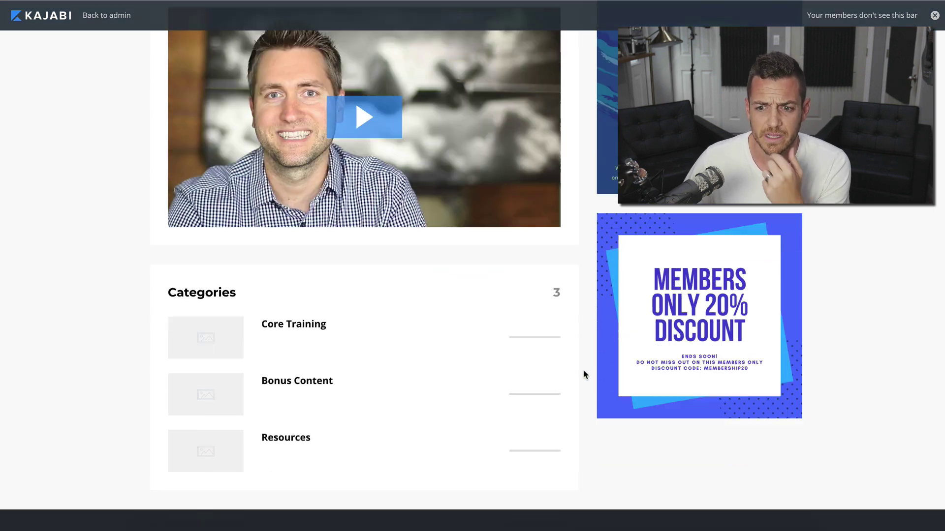
{"action": "scroll", "coordinate": [585, 374], "scroll_direction": "up", "scroll_amount": 6}
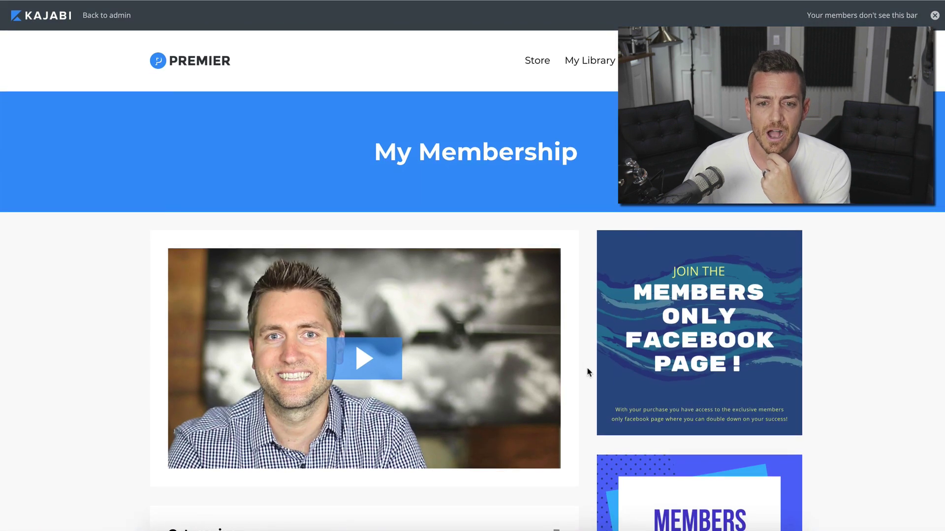
{"action": "scroll", "coordinate": [585, 374], "scroll_direction": "down", "scroll_amount": 3}
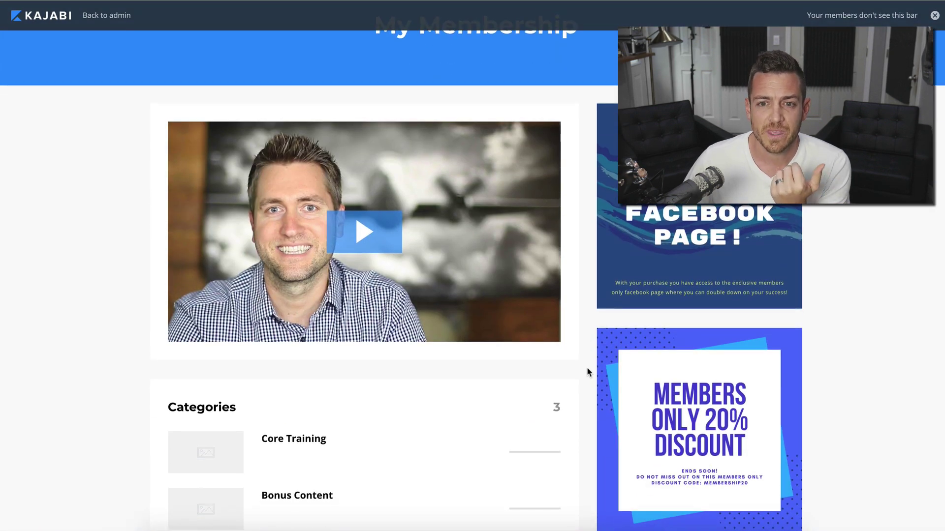
{"action": "scroll", "coordinate": [587, 313], "scroll_direction": "up", "scroll_amount": 3}
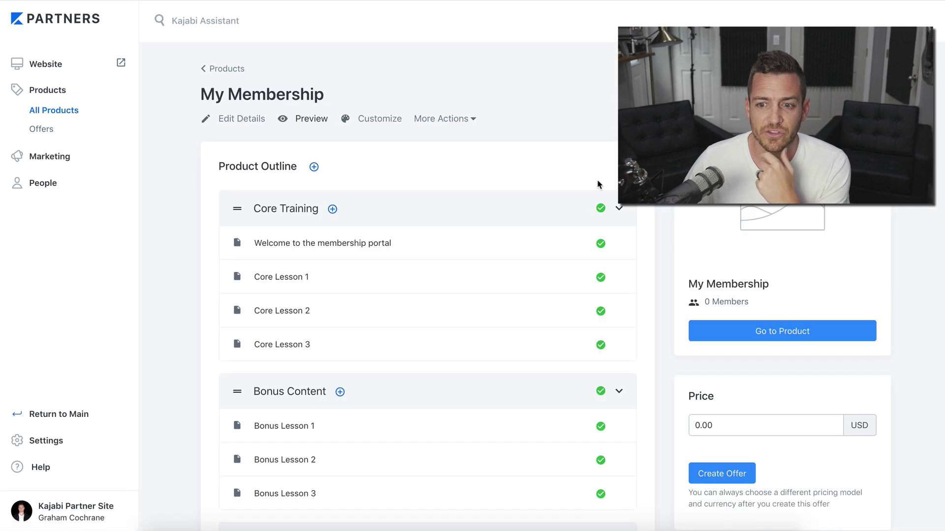
{"action": "left_click", "coordinate": [221, 71]}
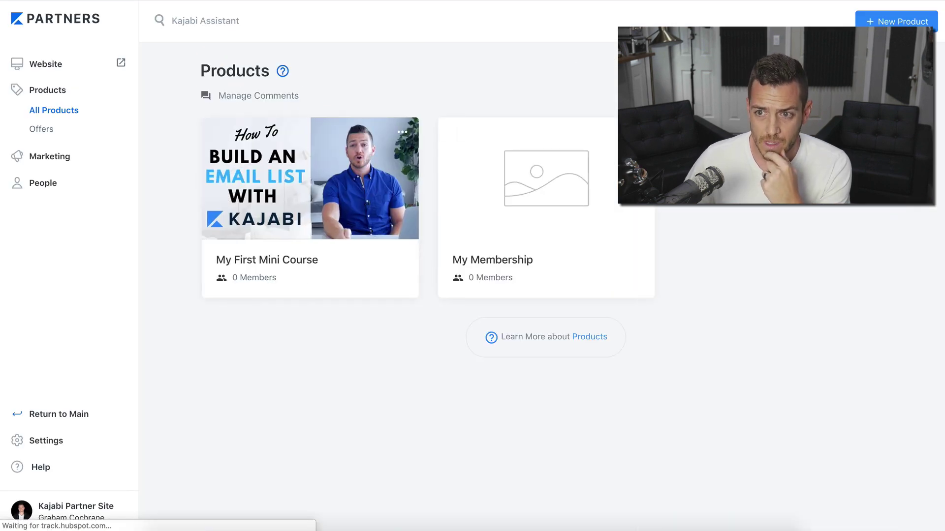
Step: Generate a product from the Community blueprint and save it named 'My Community'
{"action": "left_click", "coordinate": [896, 21]}
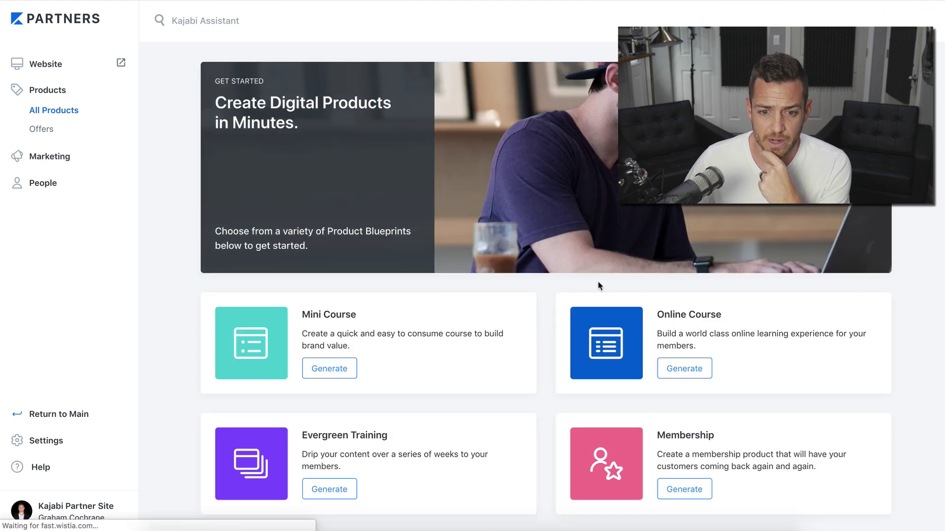
{"action": "scroll", "coordinate": [598, 285], "scroll_direction": "down", "scroll_amount": 5}
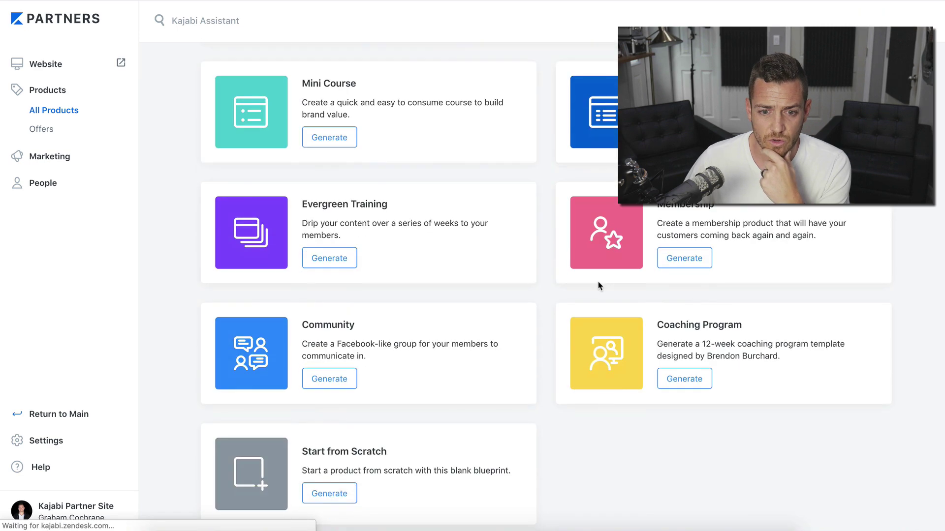
{"action": "left_click", "coordinate": [325, 379]}
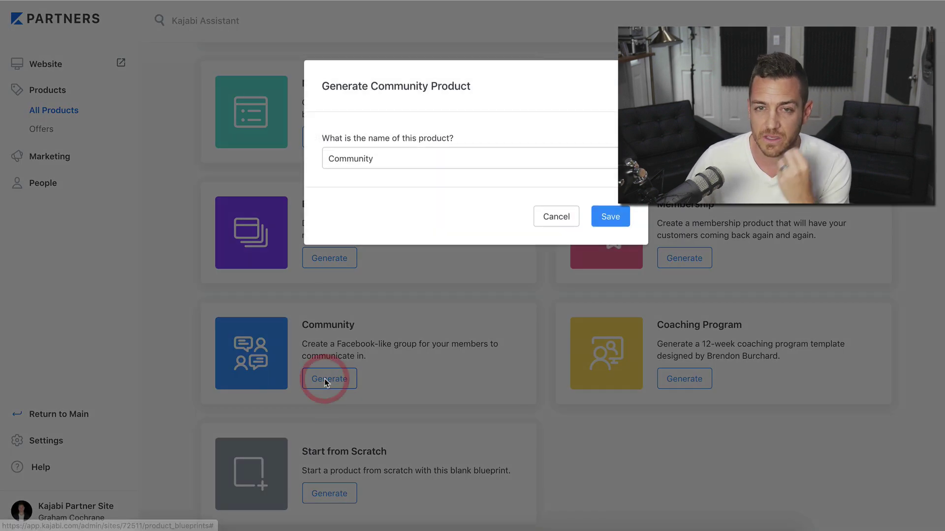
{"action": "left_click", "coordinate": [329, 159]}
{"action": "type", "text": "My"}
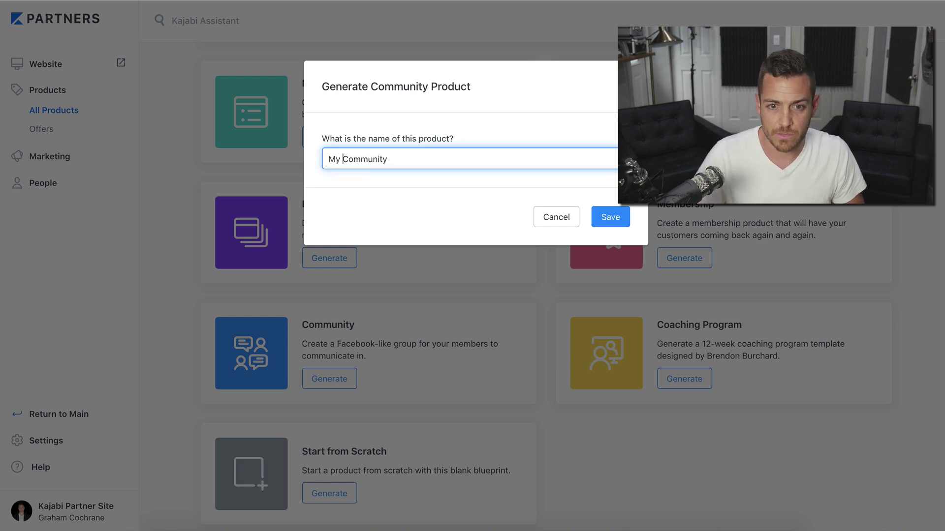
{"action": "left_click", "coordinate": [615, 218]}
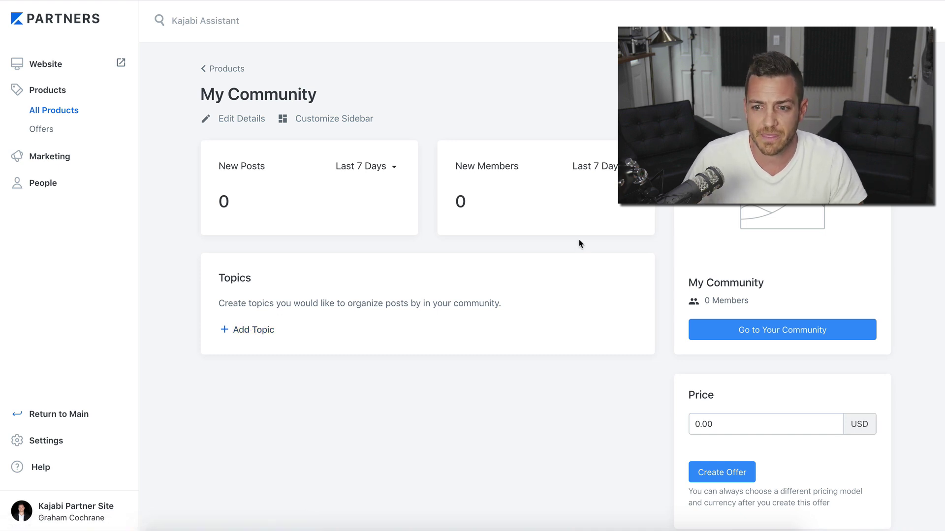
Step: Visit the new My Community, then go back to the All Products list
{"action": "left_click", "coordinate": [731, 330]}
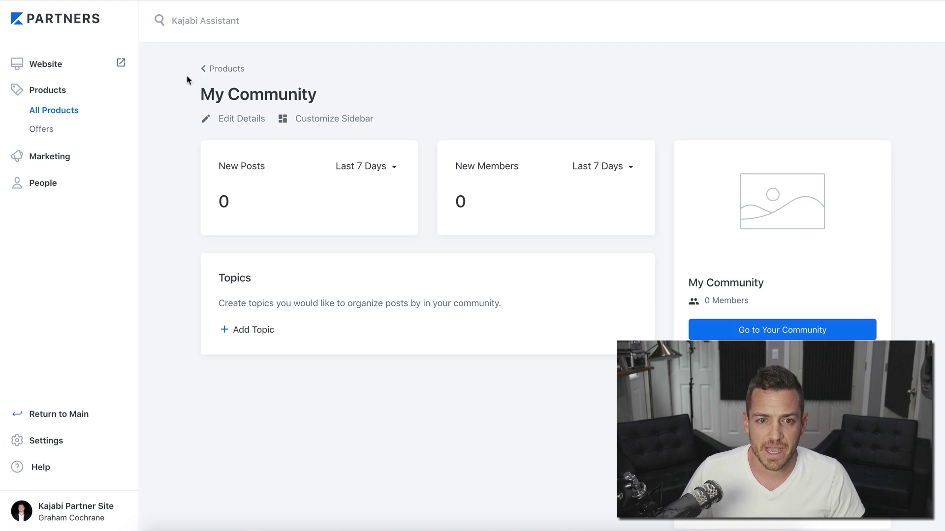
{"action": "left_click", "coordinate": [213, 73]}
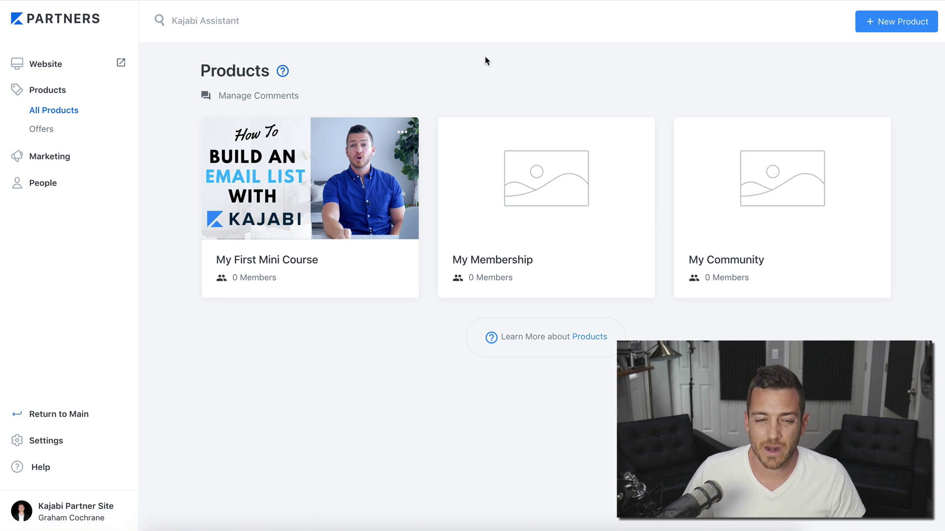
Step: Create the offer 'My Membership (Monthly)' with My Membership replacing My First Mini Course as its product
{"action": "left_click", "coordinate": [44, 131]}
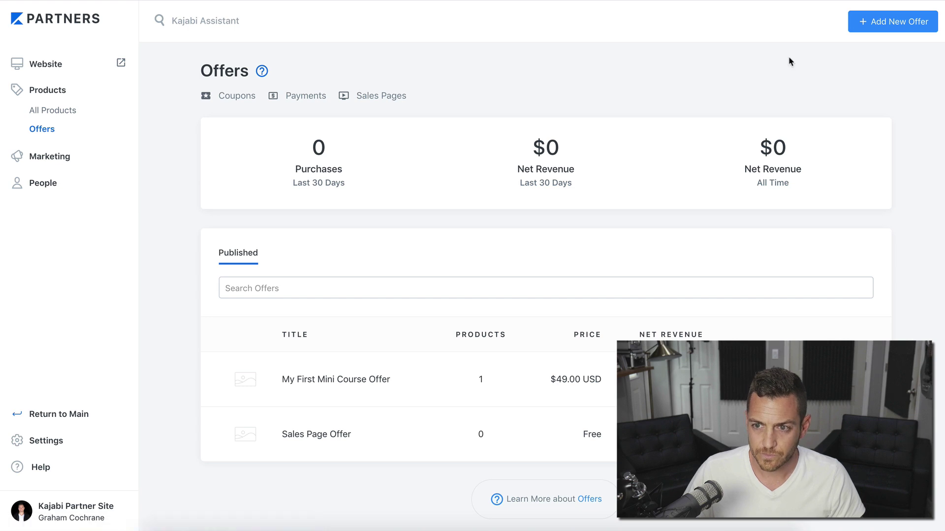
{"action": "left_click", "coordinate": [886, 30]}
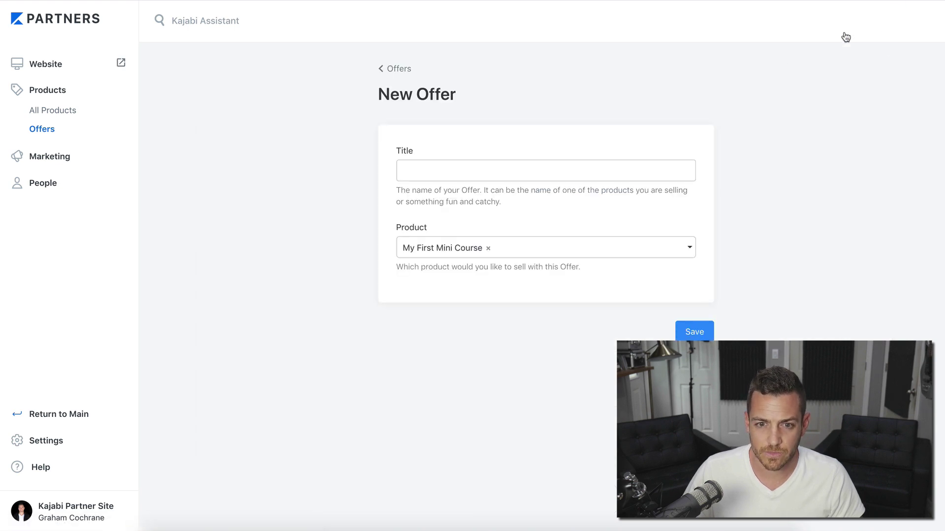
{"action": "left_click", "coordinate": [487, 169]}
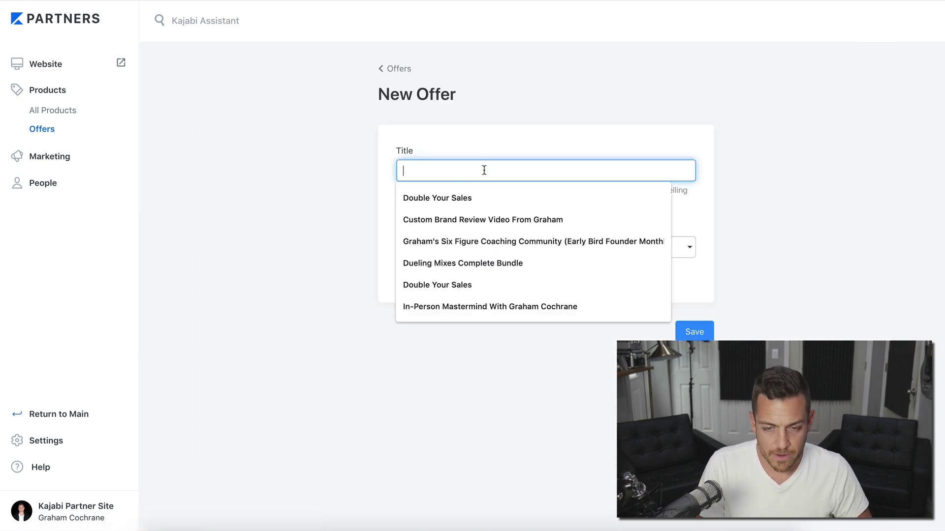
{"action": "type", "text": "My Membershi"}
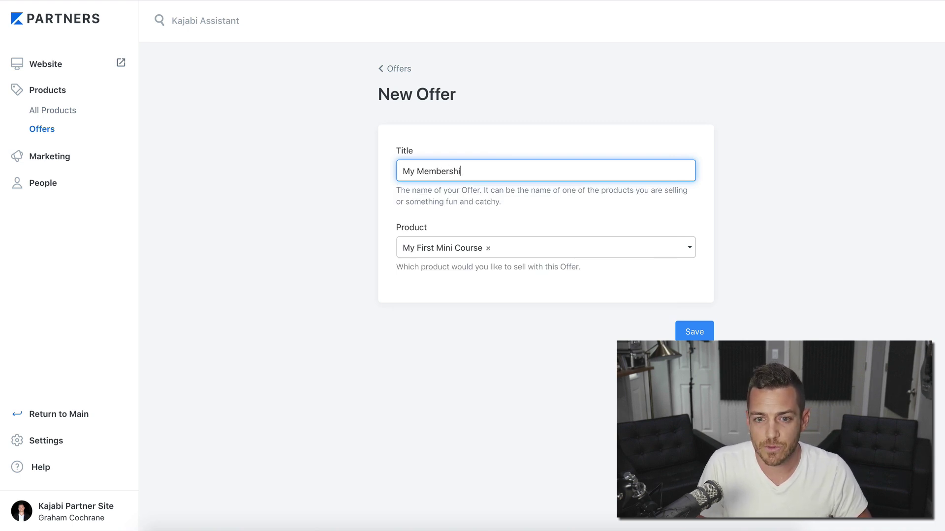
{"action": "type", "text": "p (Monthly"}
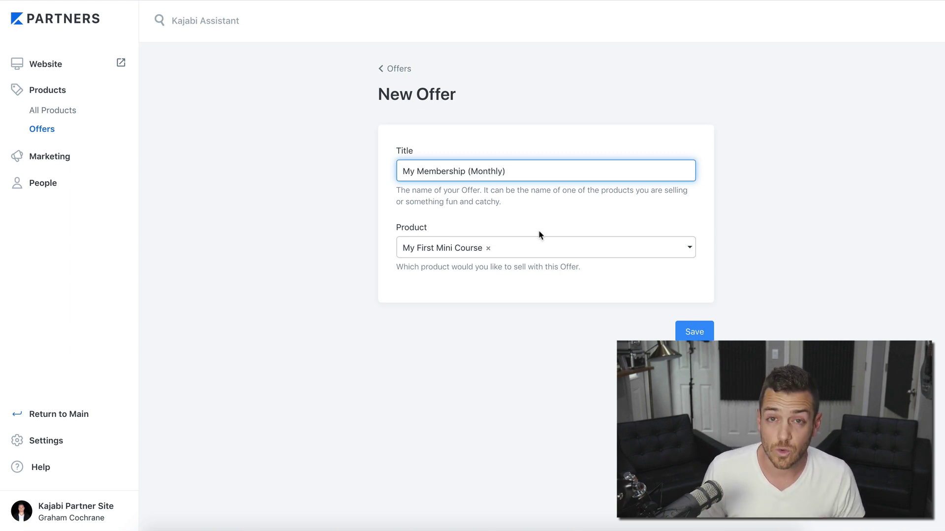
{"action": "left_click", "coordinate": [489, 248]}
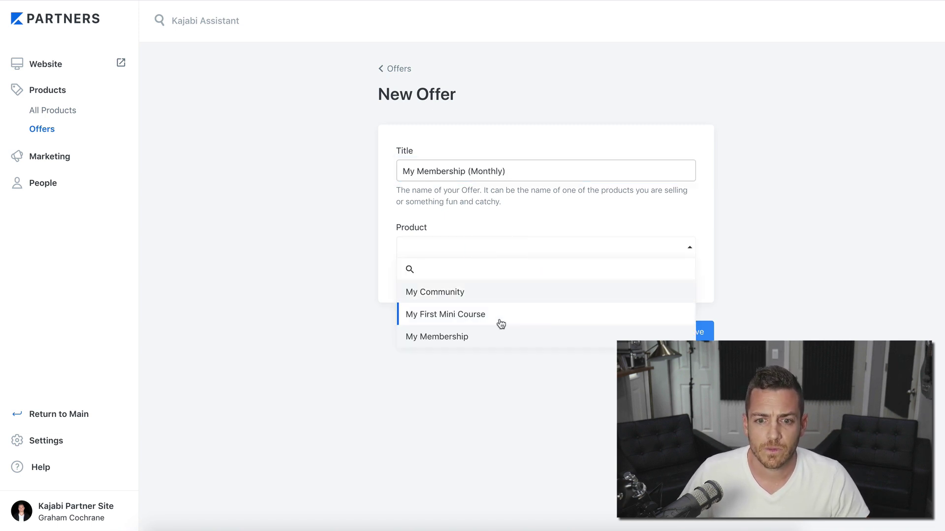
{"action": "left_click", "coordinate": [493, 340]}
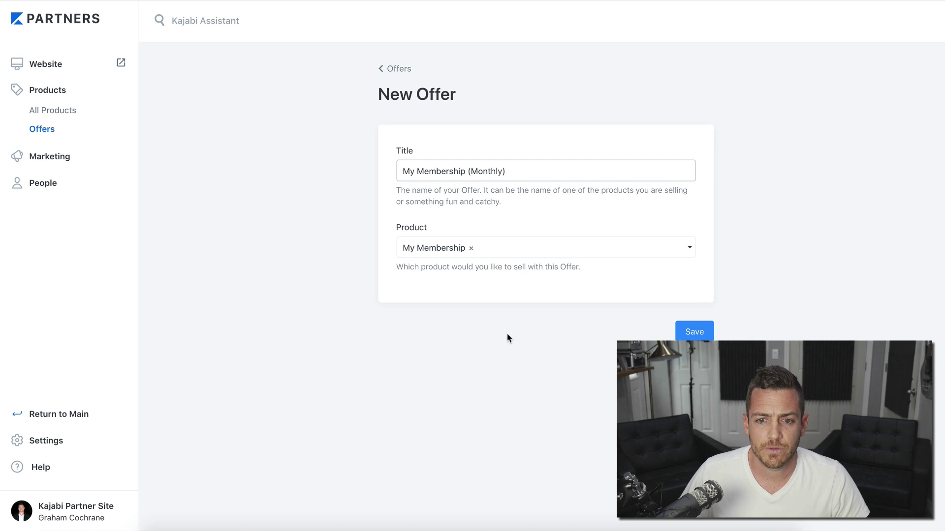
{"action": "left_click", "coordinate": [698, 330]}
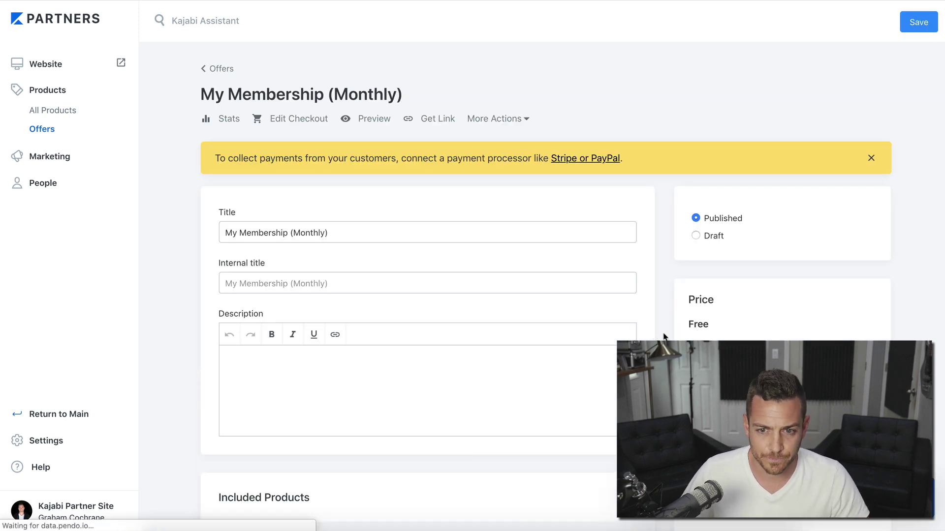
Step: Add My Community to the offer's included products, removing the mistakenly added My First Mini Course
{"action": "scroll", "coordinate": [664, 336], "scroll_direction": "down", "scroll_amount": 3}
{"action": "scroll", "coordinate": [663, 336], "scroll_direction": "down", "scroll_amount": 2}
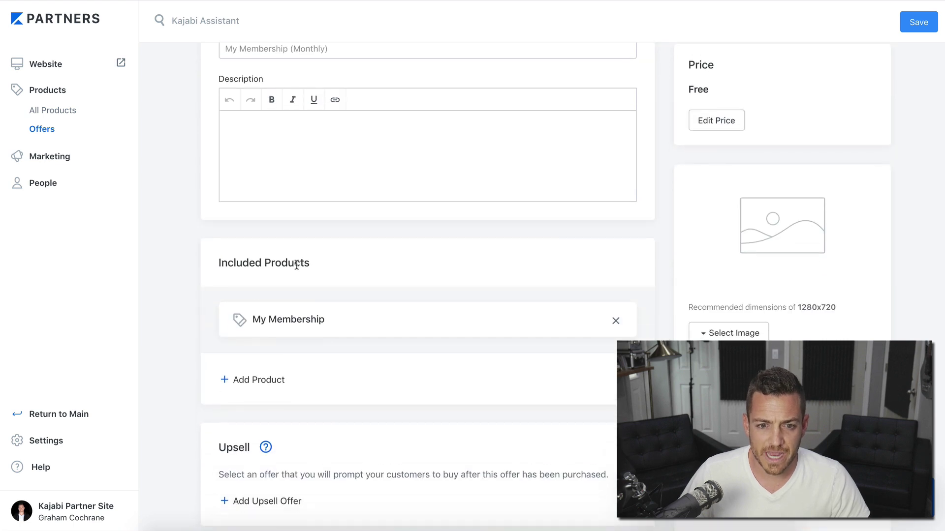
{"action": "left_click", "coordinate": [268, 382]}
{"action": "left_click", "coordinate": [343, 388]}
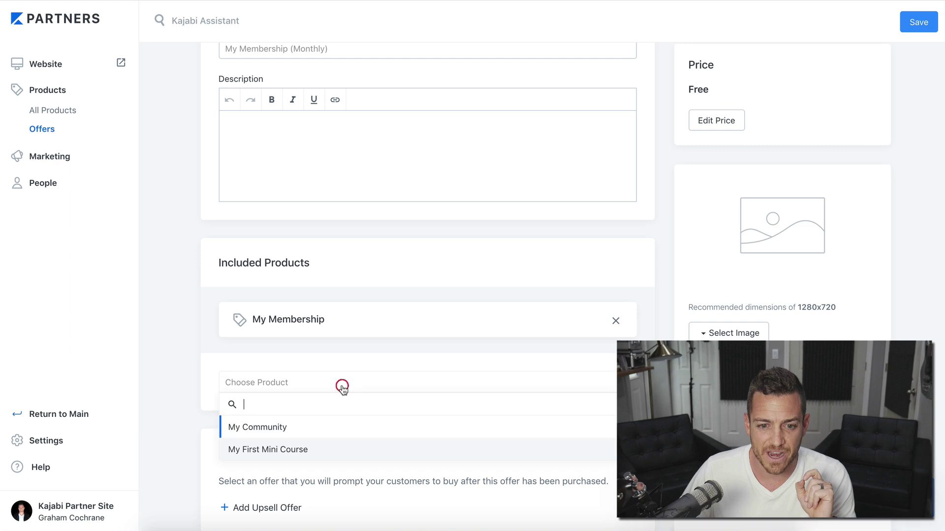
{"action": "left_click", "coordinate": [318, 445]}
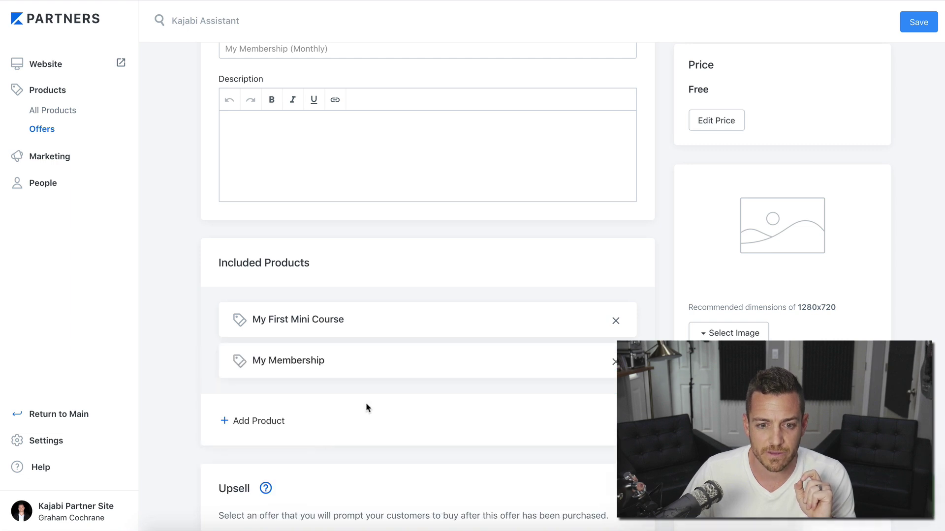
{"action": "left_click", "coordinate": [615, 320]}
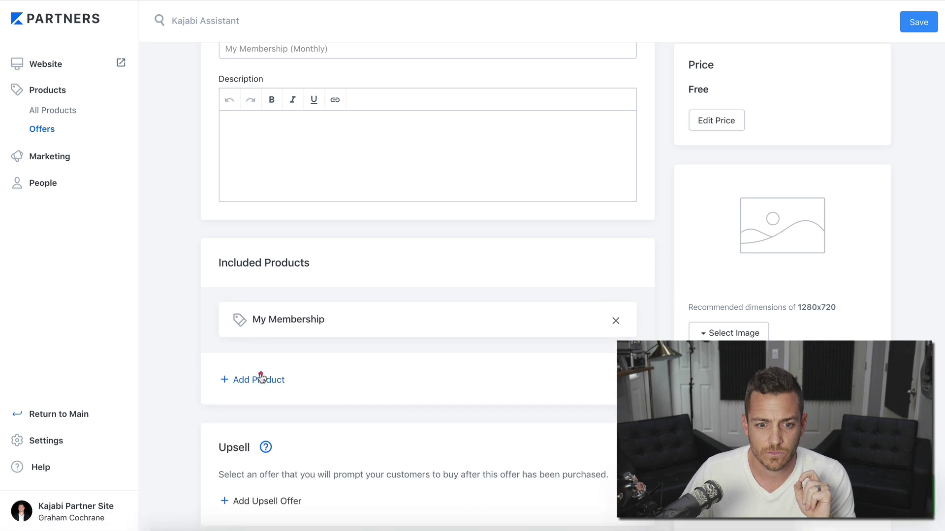
{"action": "left_click", "coordinate": [259, 380]}
{"action": "left_click", "coordinate": [279, 388]}
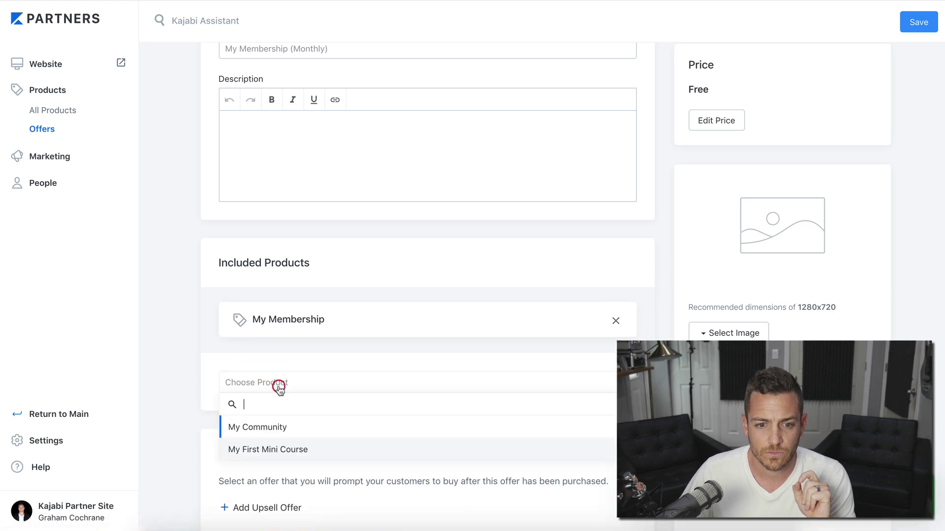
{"action": "left_click", "coordinate": [248, 427]}
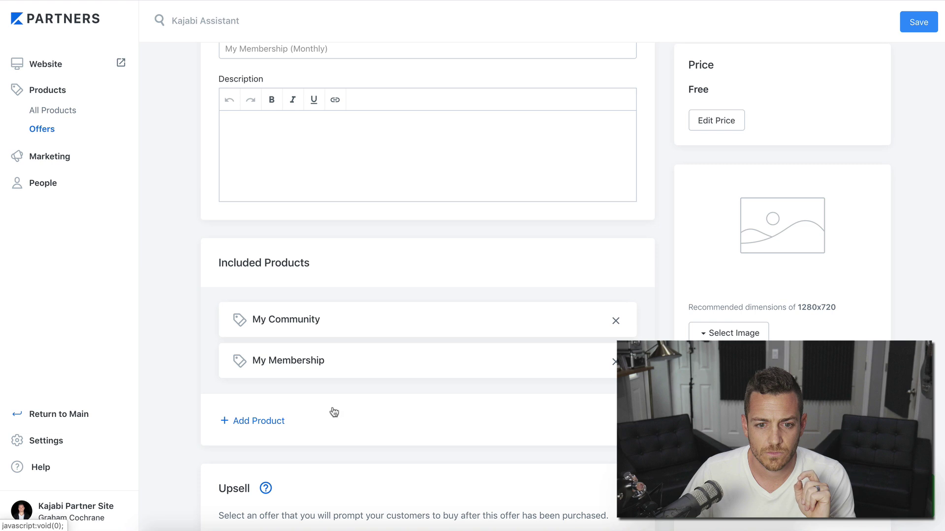
Step: Keep the offer's price set to Free and review the offer page
{"action": "scroll", "coordinate": [331, 411], "scroll_direction": "up", "scroll_amount": 3}
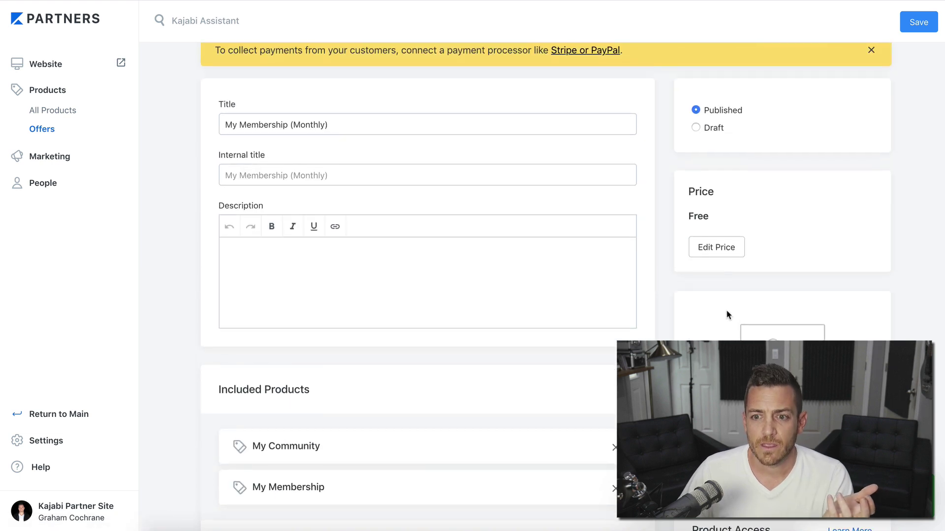
{"action": "left_click", "coordinate": [709, 250]}
{"action": "left_click", "coordinate": [330, 86]}
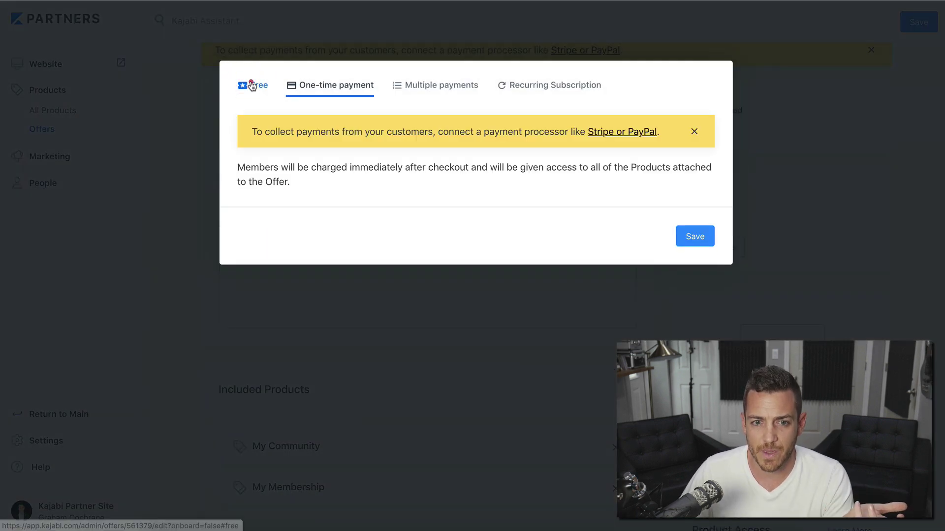
{"action": "left_click", "coordinate": [254, 85]}
{"action": "left_click", "coordinate": [754, 184]}
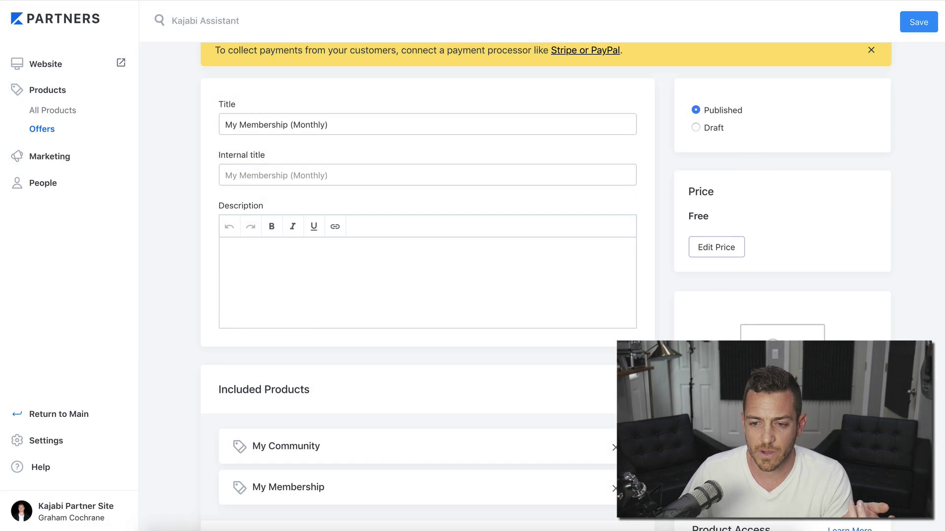
{"action": "scroll", "coordinate": [645, 339], "scroll_direction": "down", "scroll_amount": 3}
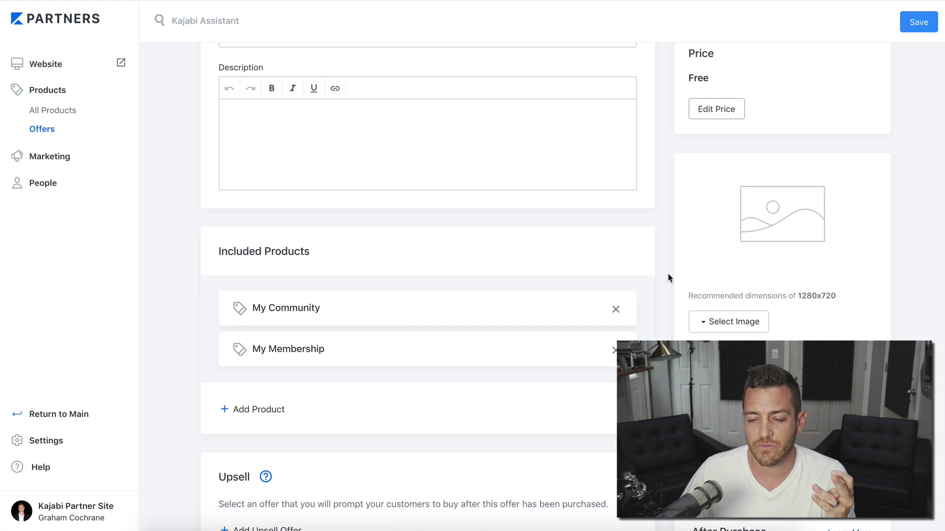
{"action": "scroll", "coordinate": [668, 278], "scroll_direction": "down", "scroll_amount": 3}
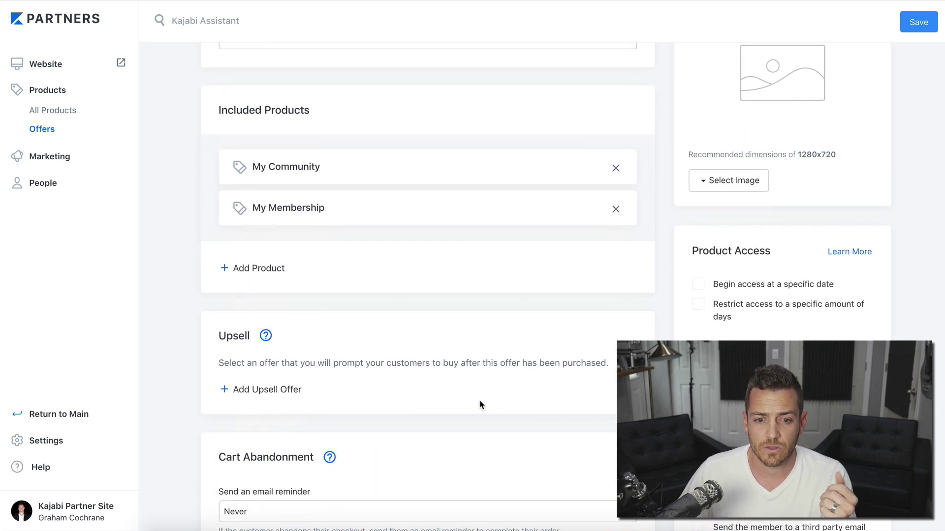
{"action": "scroll", "coordinate": [546, 286], "scroll_direction": "up", "scroll_amount": 7}
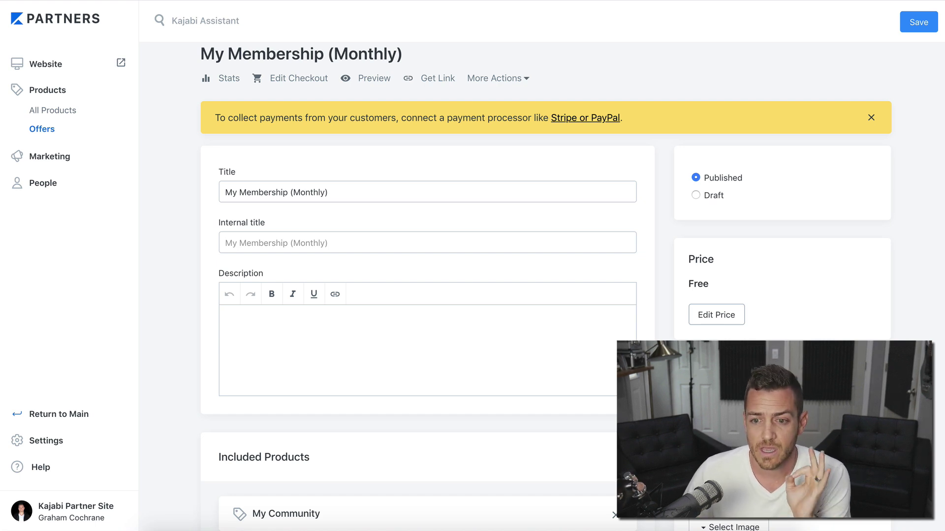
{"action": "scroll", "coordinate": [539, 399], "scroll_direction": "down", "scroll_amount": 4}
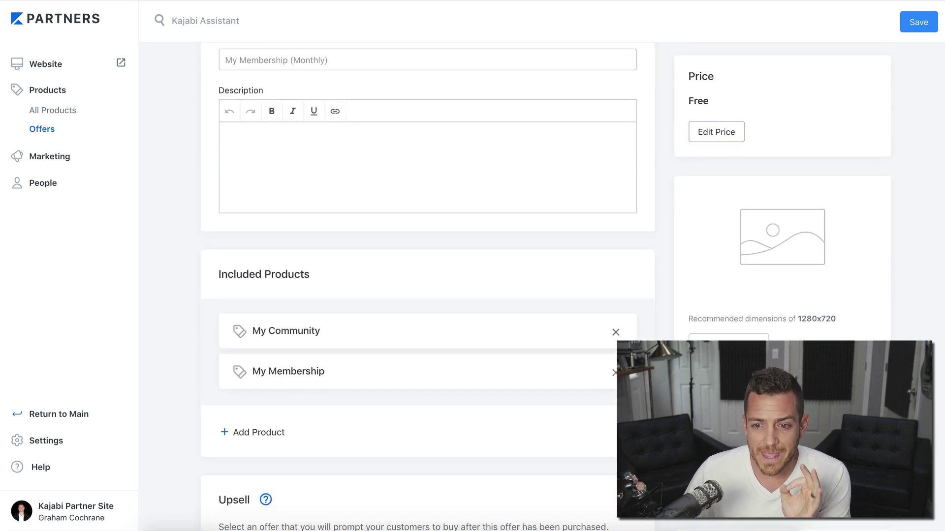
{"action": "scroll", "coordinate": [276, 372], "scroll_direction": "up", "scroll_amount": 5}
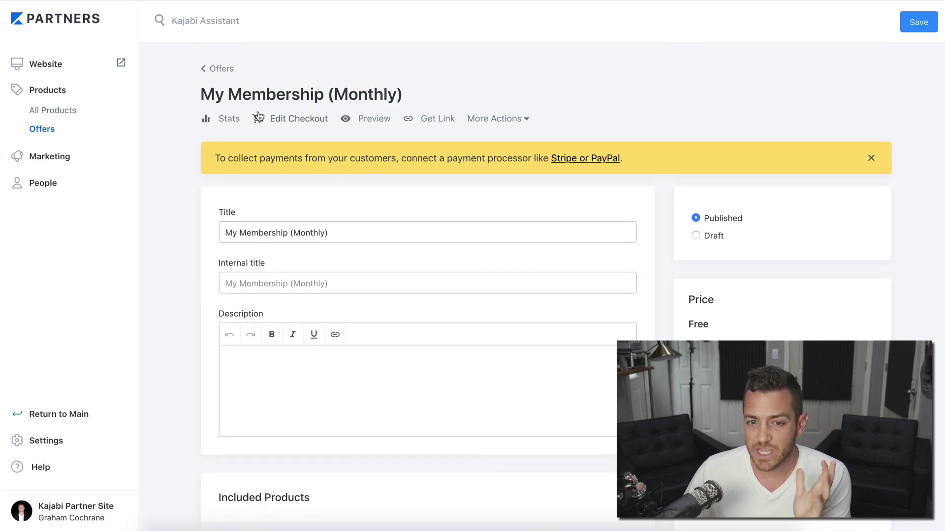
{"action": "scroll", "coordinate": [423, 286], "scroll_direction": "down", "scroll_amount": 5}
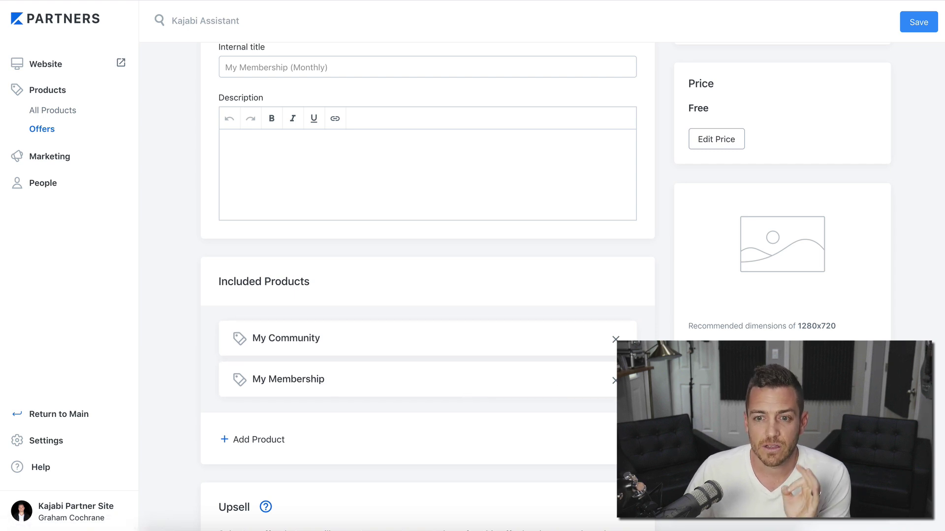
{"action": "scroll", "coordinate": [423, 285], "scroll_direction": "up", "scroll_amount": 5}
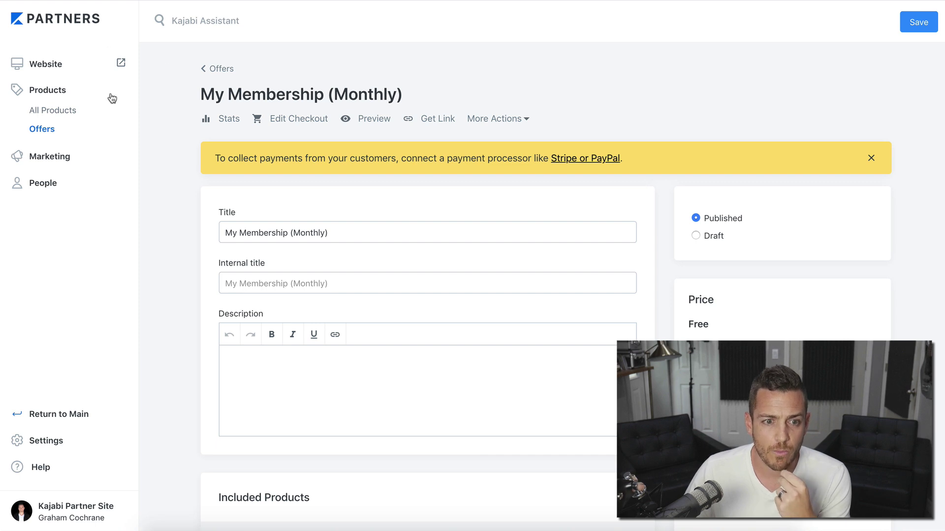
Step: Save the offer, then edit the Facebook image block in My Membership's page theme editor
{"action": "left_click", "coordinate": [908, 29]}
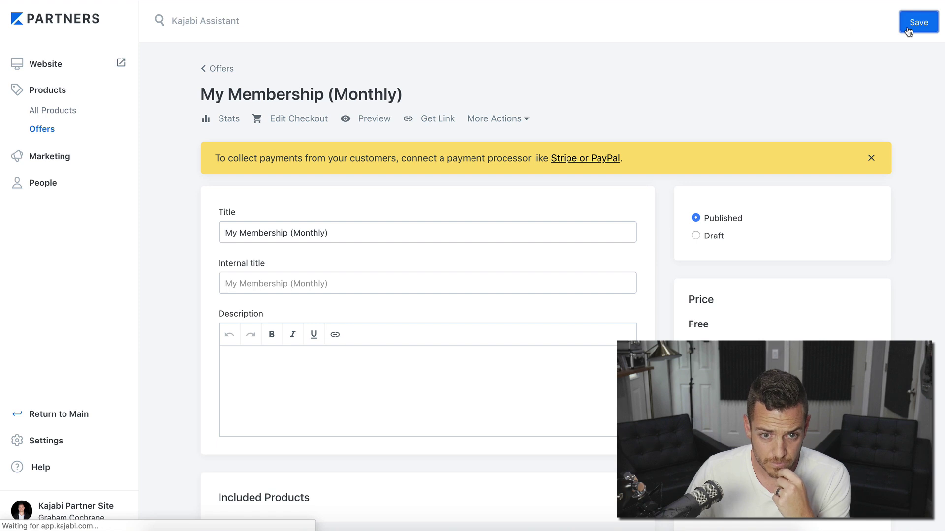
{"action": "left_click", "coordinate": [59, 111]}
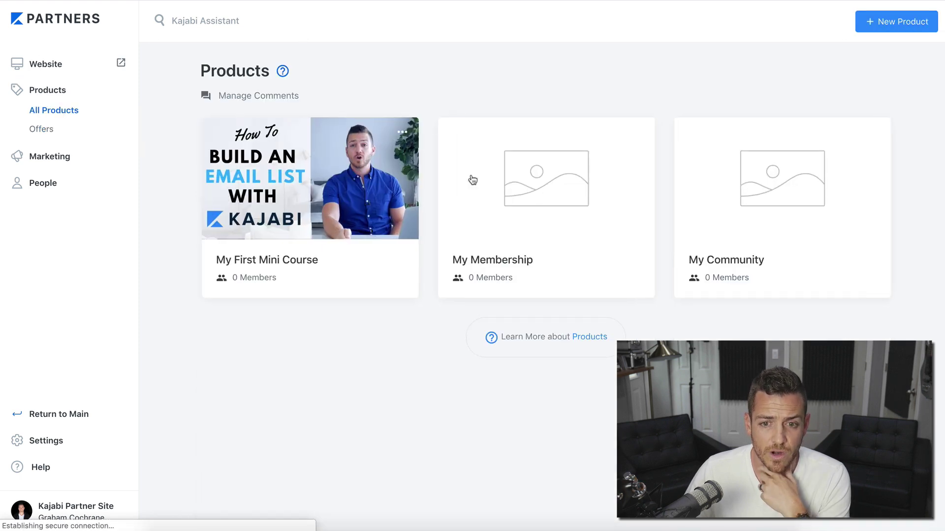
{"action": "left_click", "coordinate": [523, 188]}
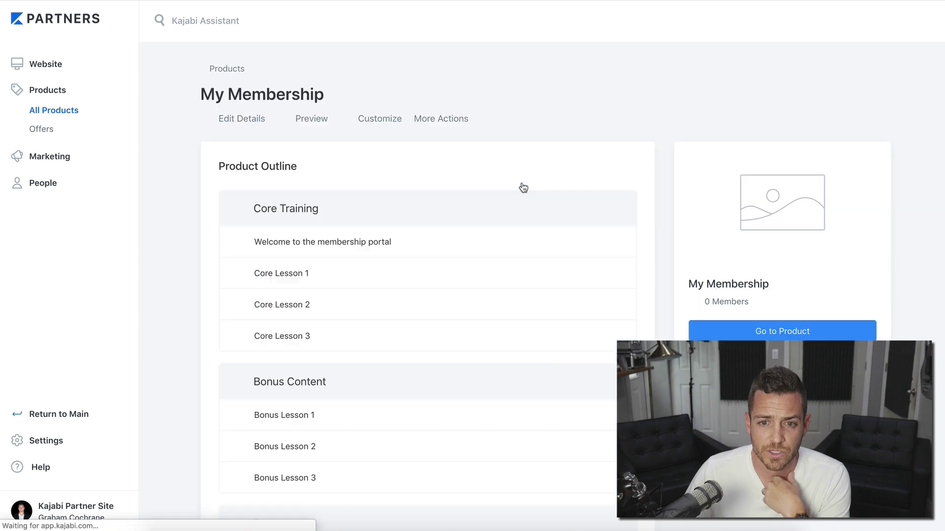
{"action": "left_click", "coordinate": [385, 121]}
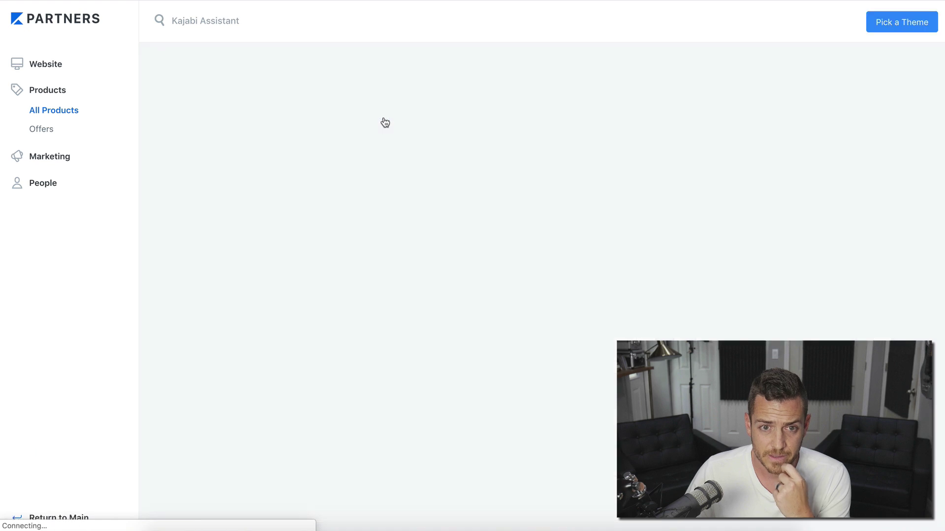
{"action": "mouse_move", "coordinate": [592, 238]}
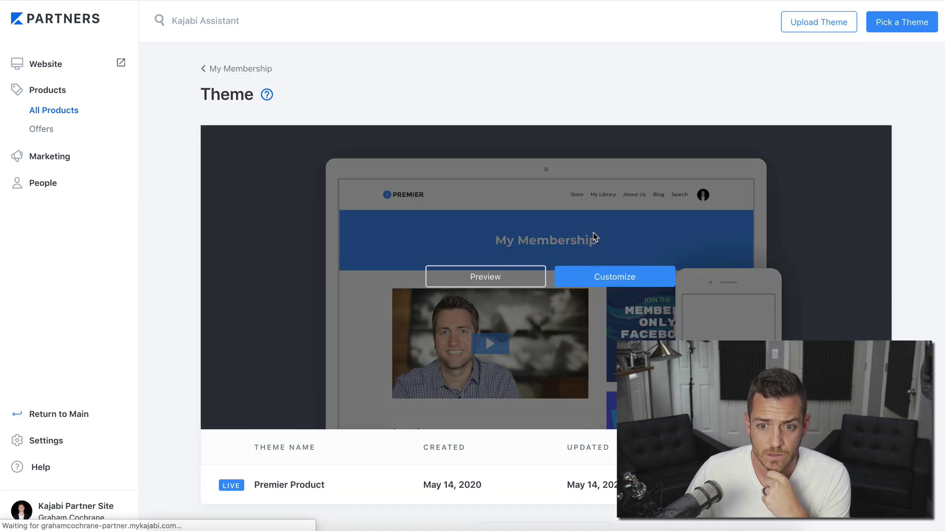
{"action": "left_click", "coordinate": [593, 279]}
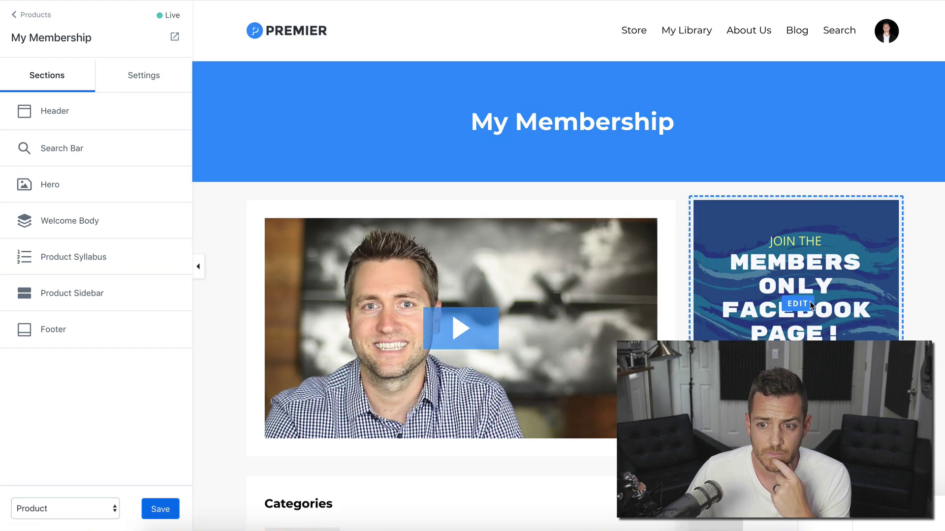
{"action": "left_click", "coordinate": [807, 305]}
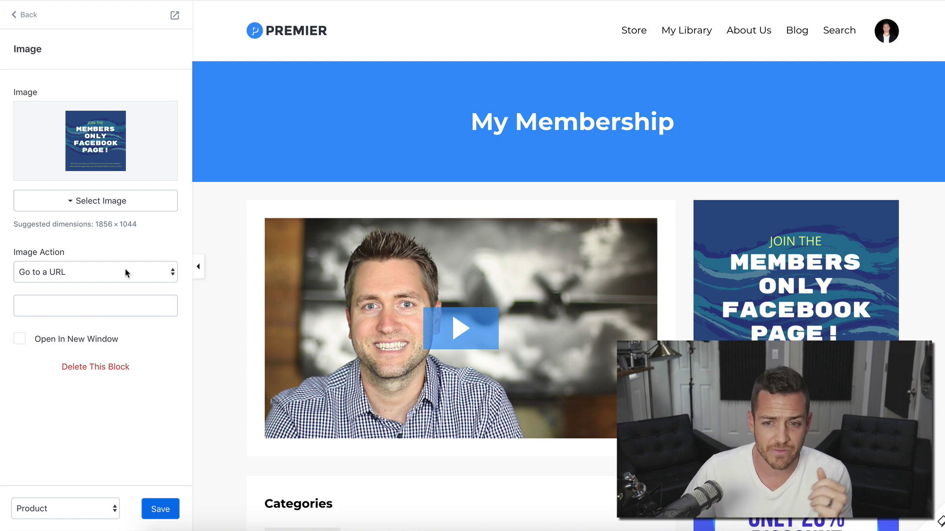
Step: Link the Members Only Facebook image to the My Community feed URL and save the page
{"action": "left_click", "coordinate": [95, 272]}
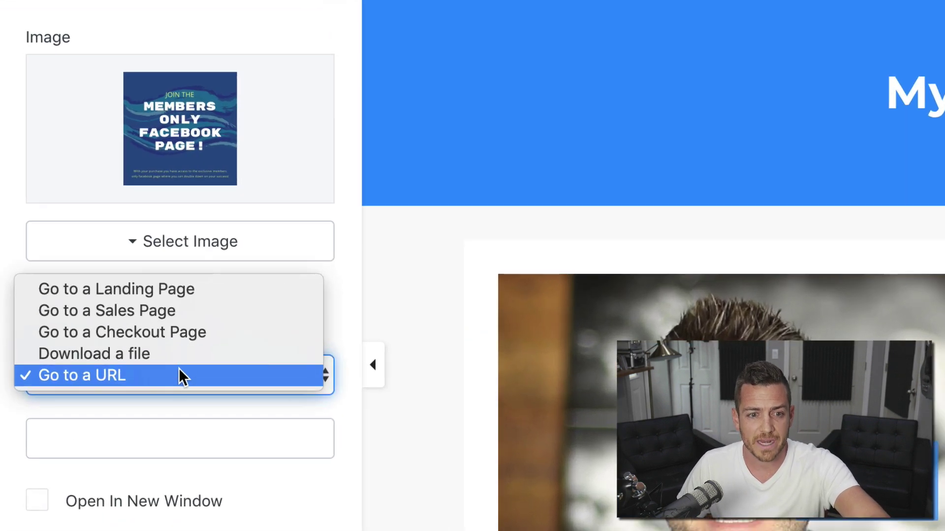
{"action": "left_click", "coordinate": [179, 370]}
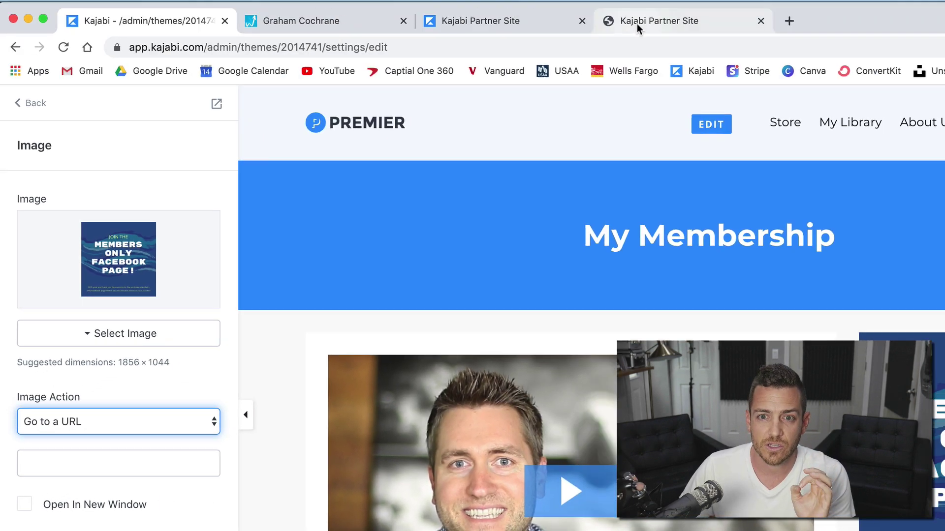
{"action": "left_click", "coordinate": [638, 27]}
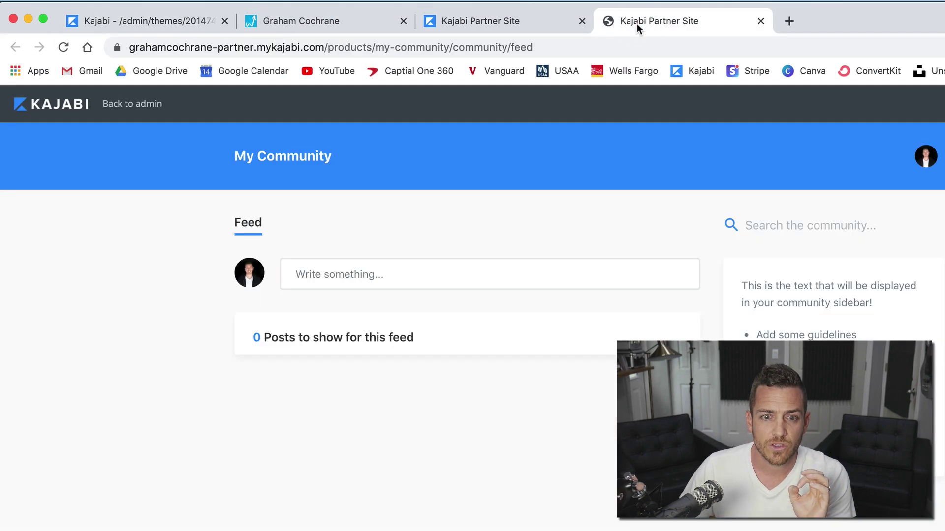
{"action": "left_click", "coordinate": [477, 40]}
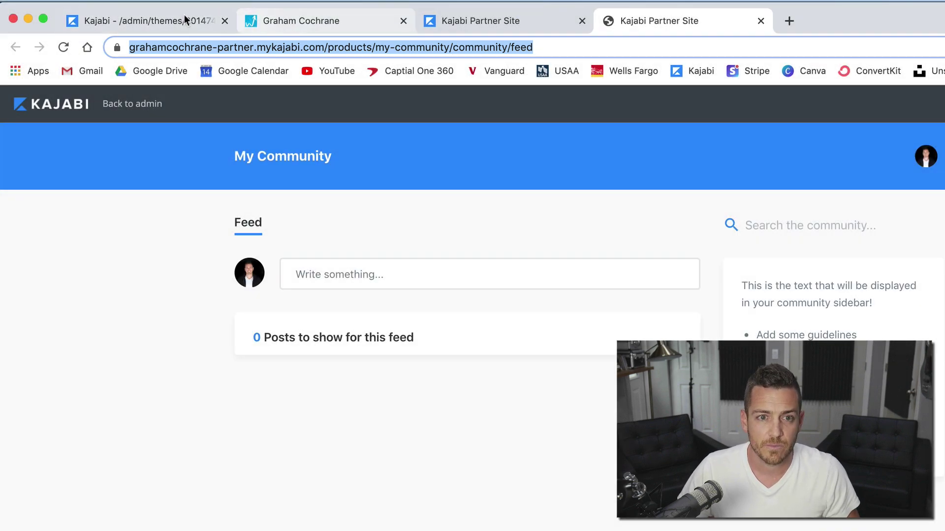
{"action": "left_click", "coordinate": [184, 19]}
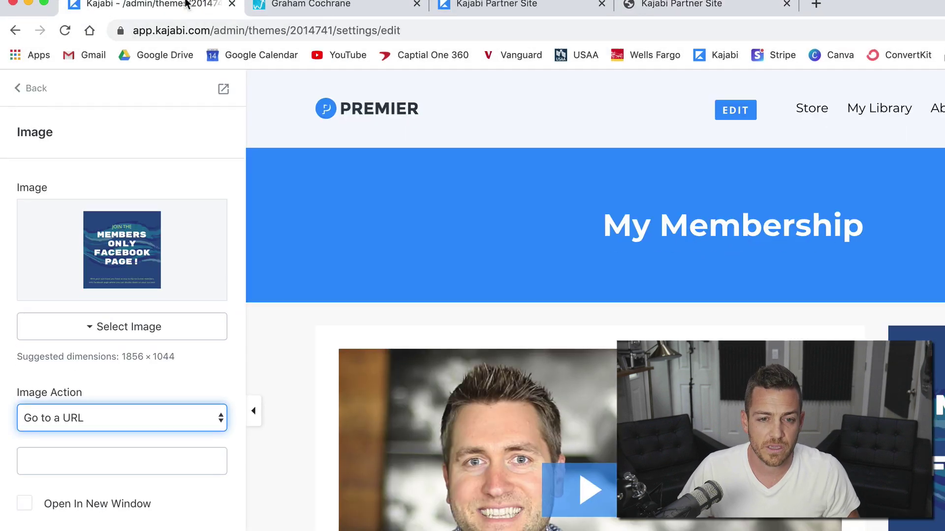
{"action": "left_click", "coordinate": [110, 459]}
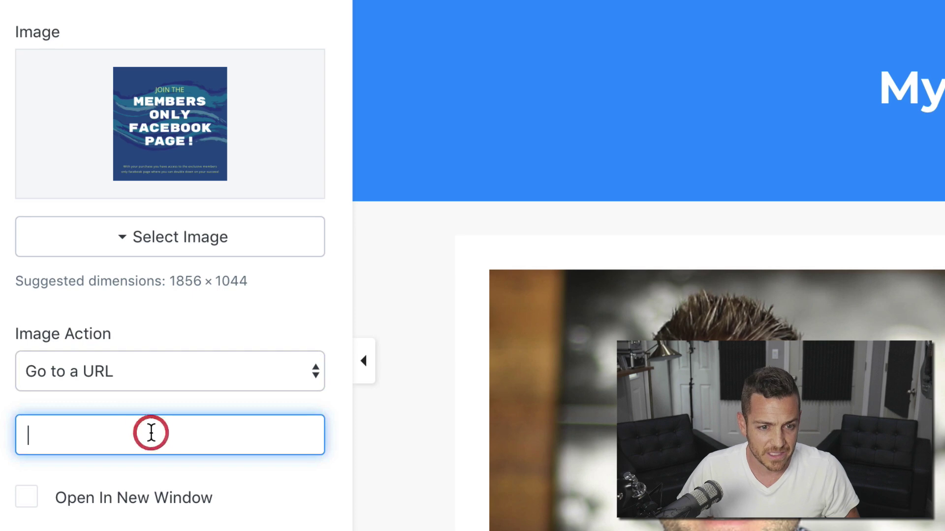
{"action": "key", "text": "super+v"}
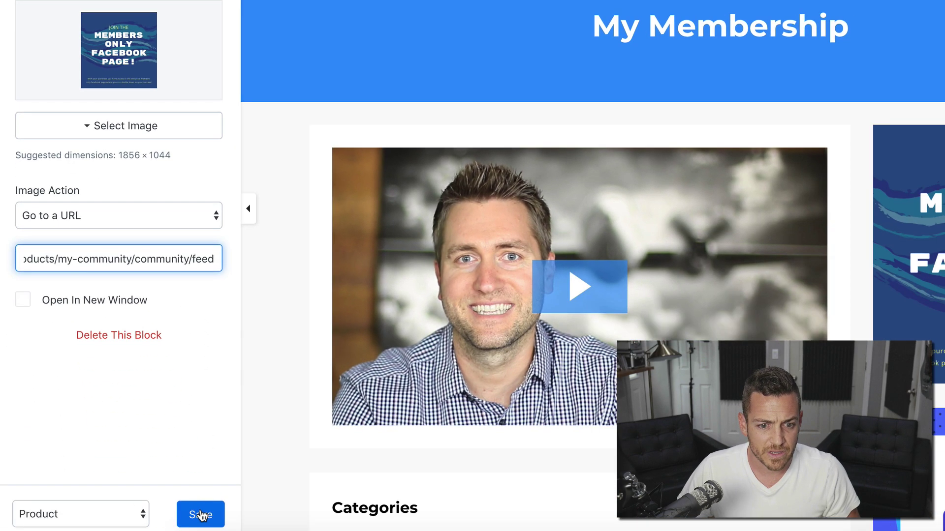
{"action": "left_click", "coordinate": [200, 515]}
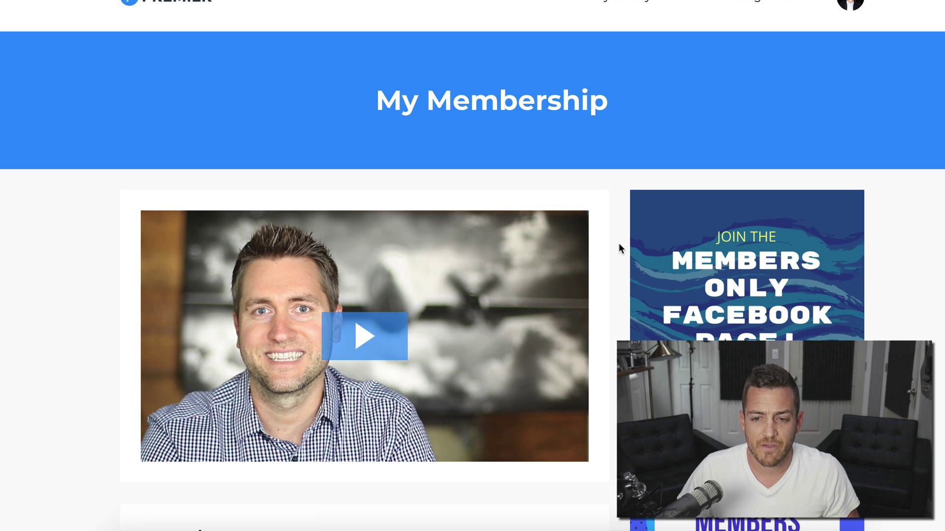
Step: Check that the Facebook banner on the live membership page opens the My Community feed
{"action": "scroll", "coordinate": [618, 243], "scroll_direction": "down", "scroll_amount": 4}
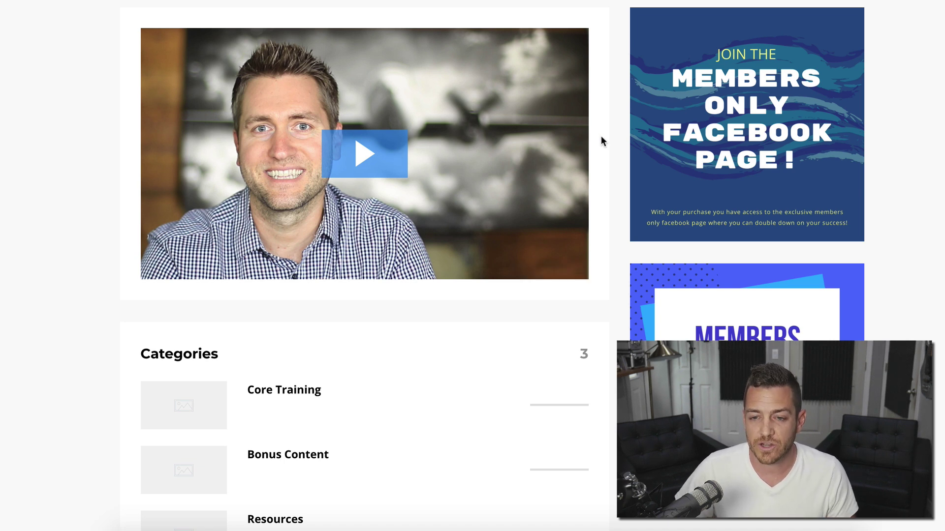
{"action": "left_click", "coordinate": [712, 139]}
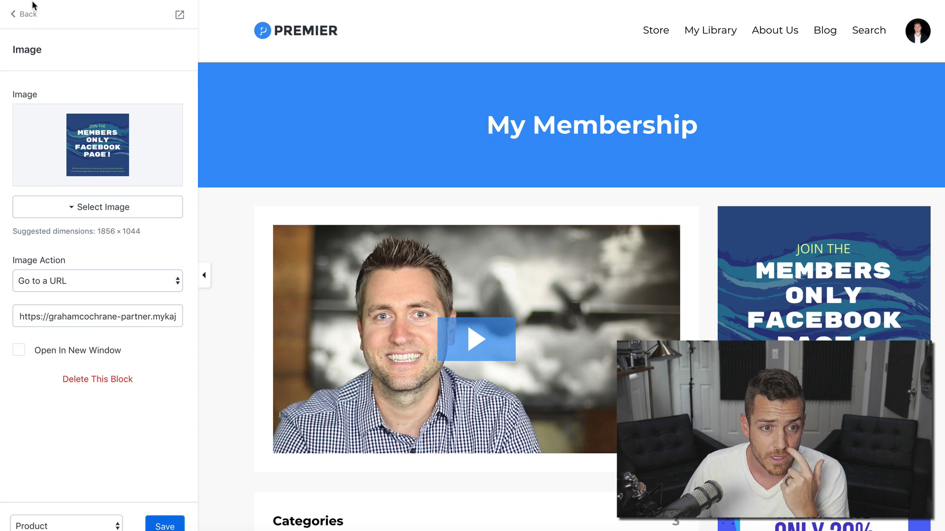
Step: Leave the page editor and open the My Community product's sidebar message editor
{"action": "left_click", "coordinate": [29, 14]}
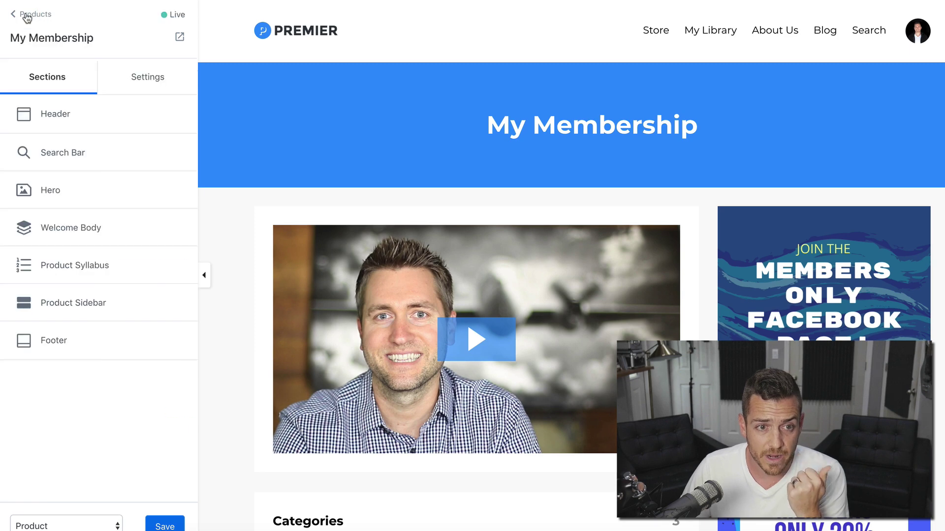
{"action": "left_click", "coordinate": [27, 15]}
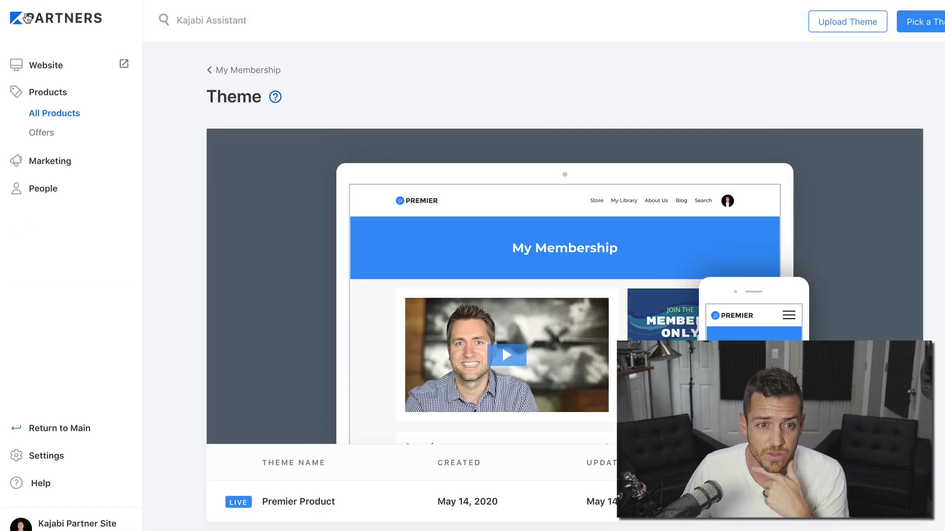
{"action": "left_click", "coordinate": [59, 114]}
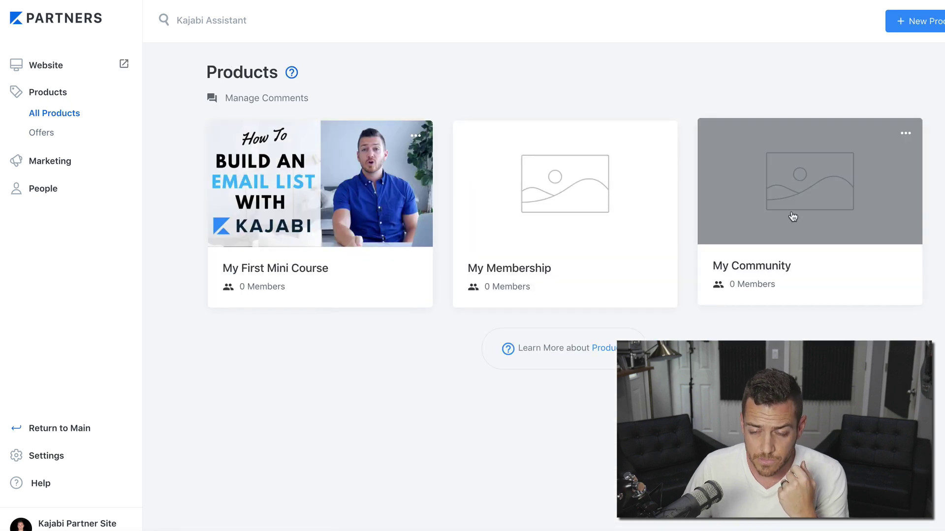
{"action": "left_click", "coordinate": [793, 217]}
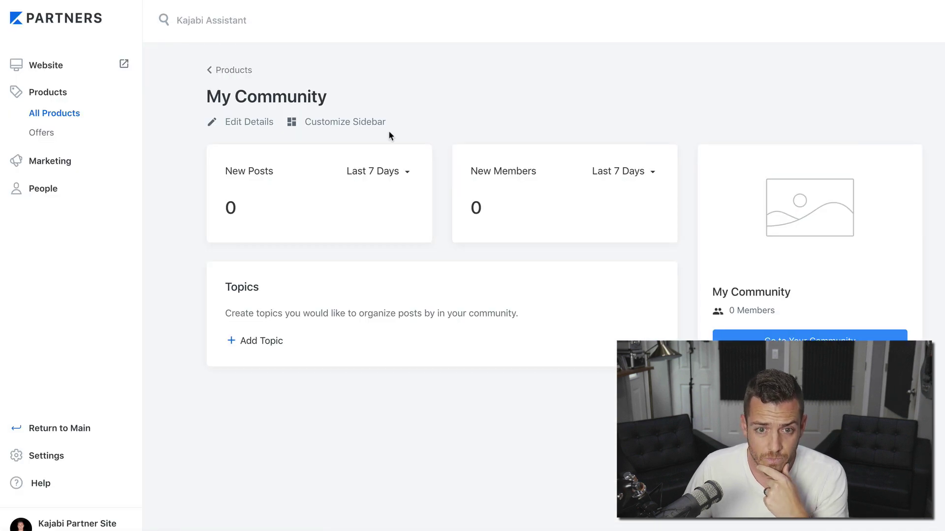
{"action": "left_click", "coordinate": [367, 127]}
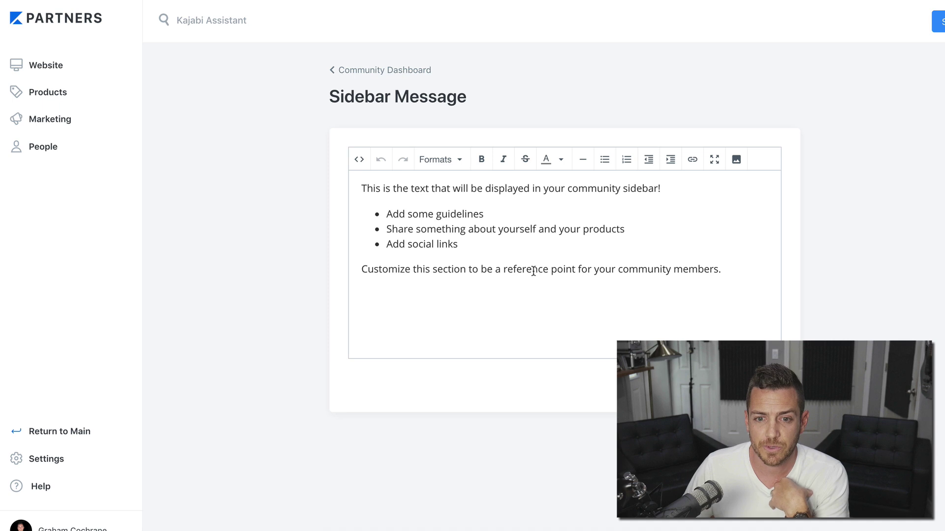
Step: Replace the sidebar's closing line with 'Jump back into the content!'
{"action": "triple_click", "coordinate": [630, 269]}
{"action": "key", "text": "BackSpace"}
{"action": "type", "text": "Jump back i"}
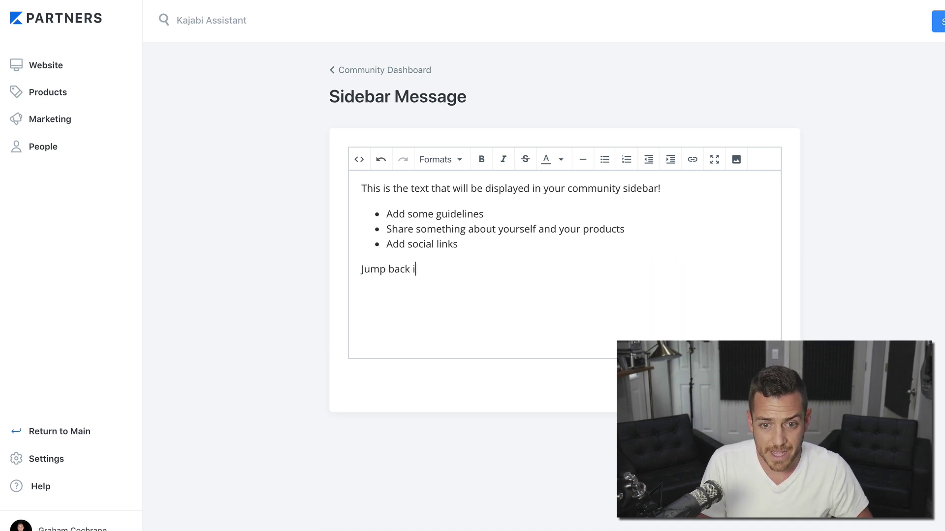
{"action": "type", "text": "nto the content!"}
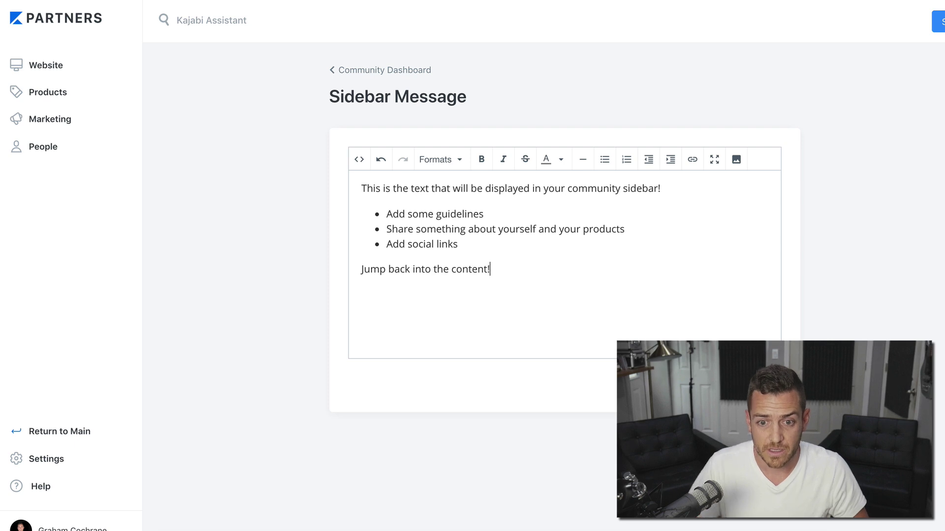
Step: Select the new line, abandon the link for now, and return to the Products list
{"action": "left_click_drag", "start_coordinate": [490, 269], "coordinate": [360, 269]}
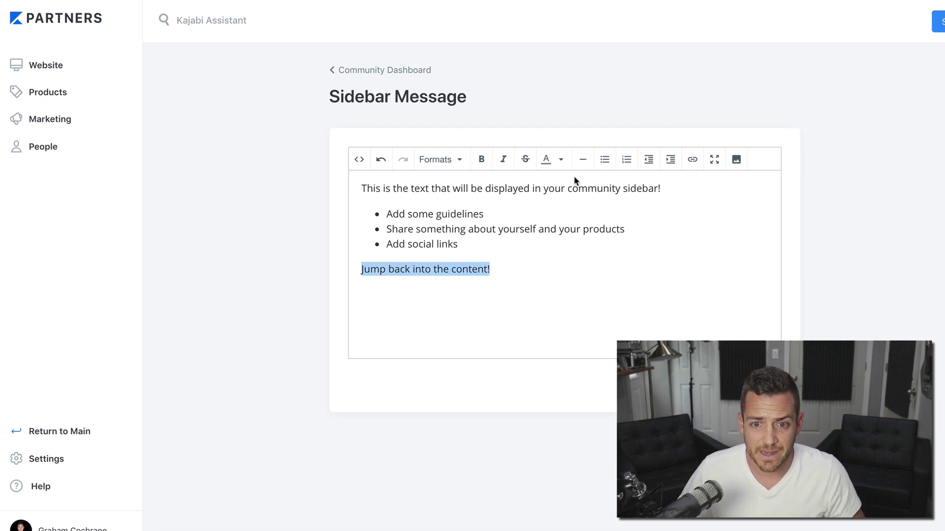
{"action": "left_click", "coordinate": [691, 160]}
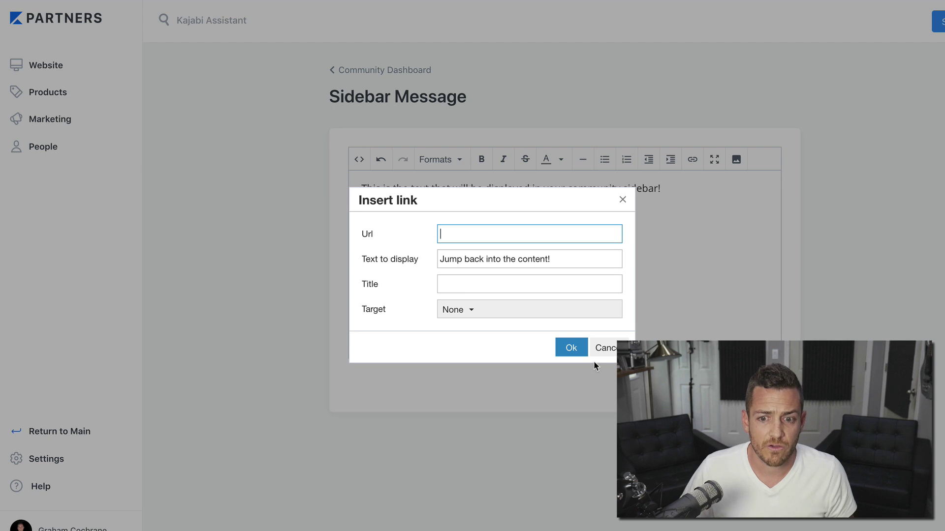
{"action": "left_click", "coordinate": [606, 349]}
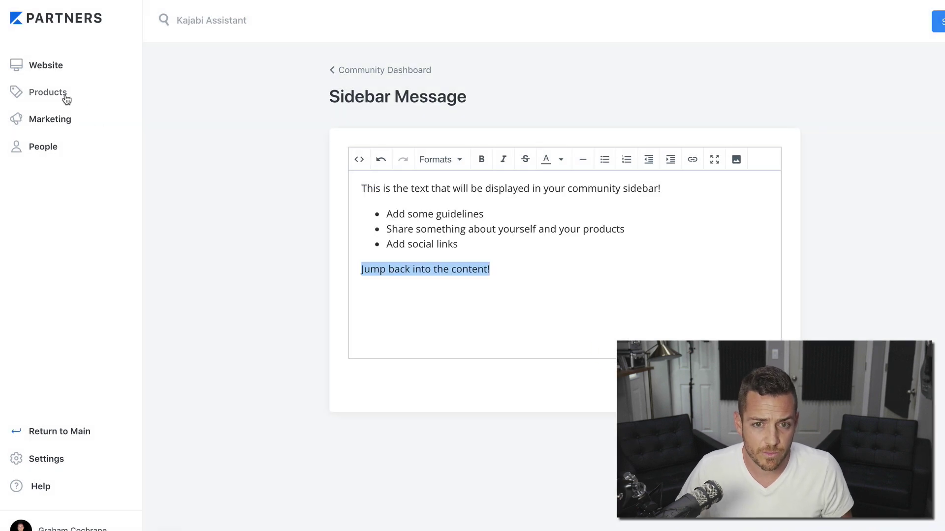
{"action": "left_click", "coordinate": [47, 92]}
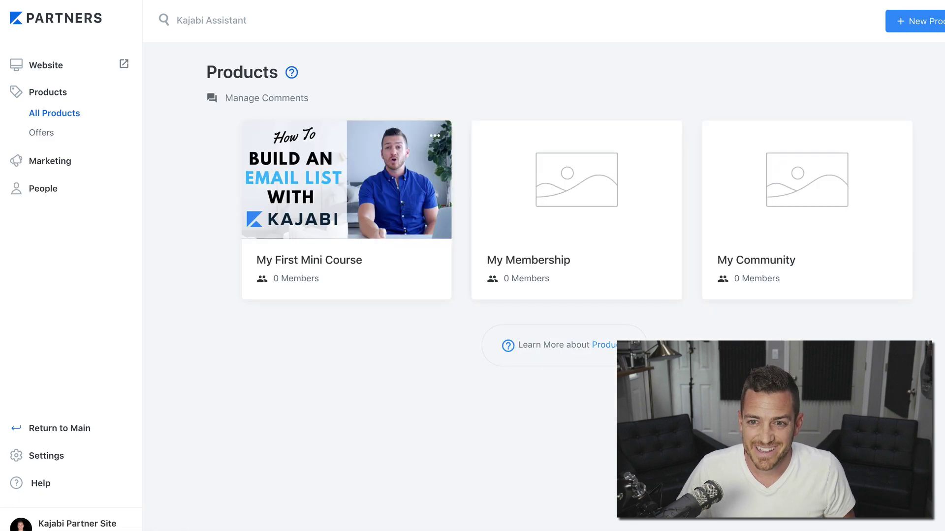
Step: Copy the web address of the member-facing My Membership page
{"action": "left_click", "coordinate": [544, 192]}
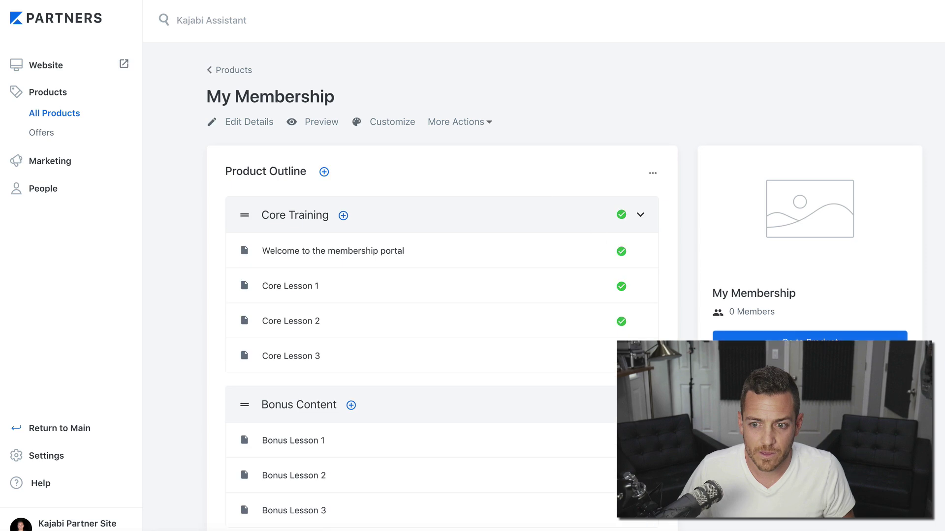
{"action": "left_click", "coordinate": [773, 338]}
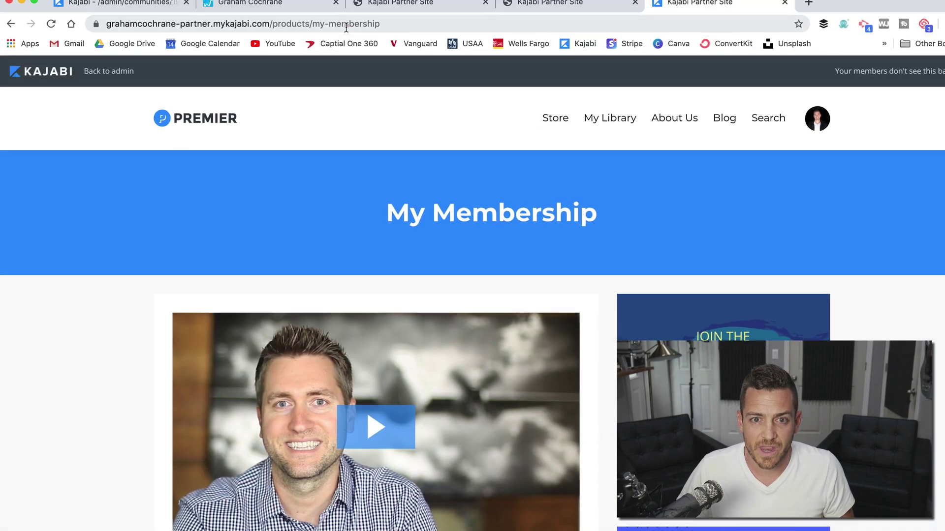
{"action": "left_click", "coordinate": [346, 42]}
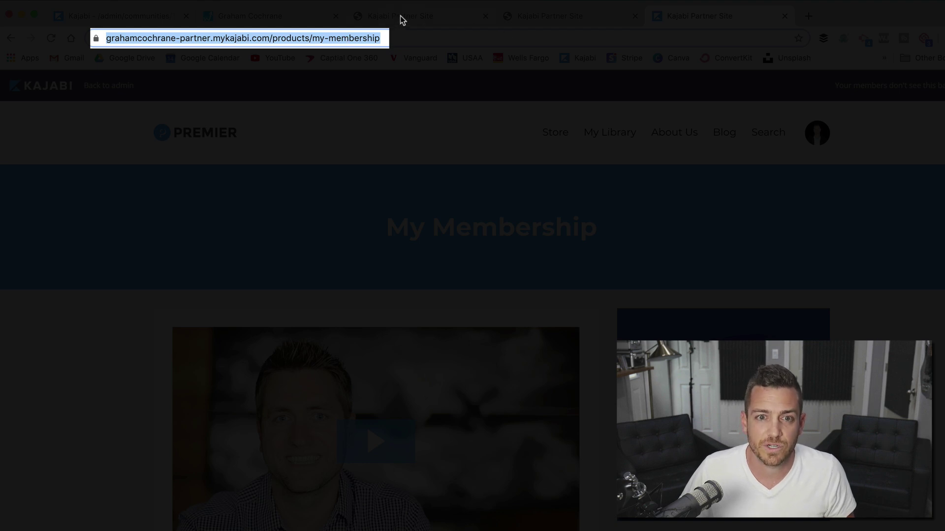
Step: Link 'Jump back into the content!' to the My Membership address and save the sidebar message
{"action": "left_click", "coordinate": [131, 20]}
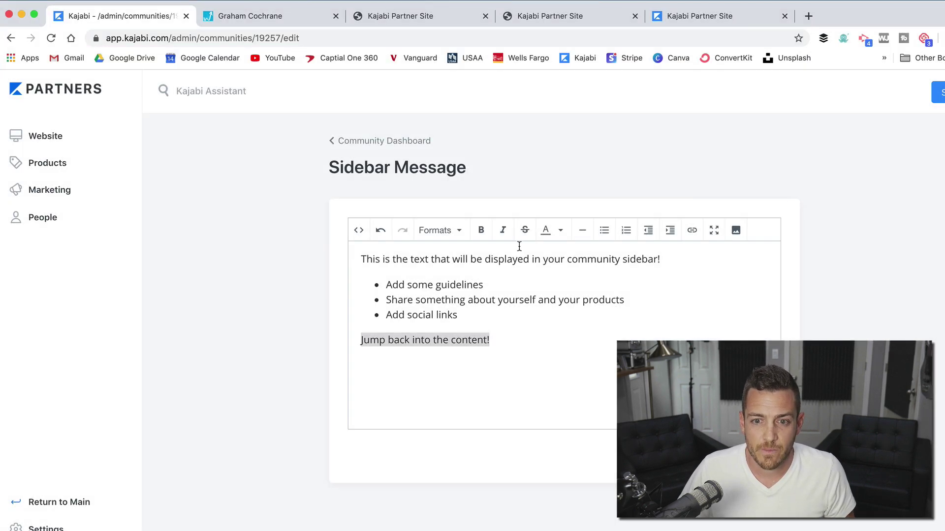
{"action": "left_click", "coordinate": [691, 230]}
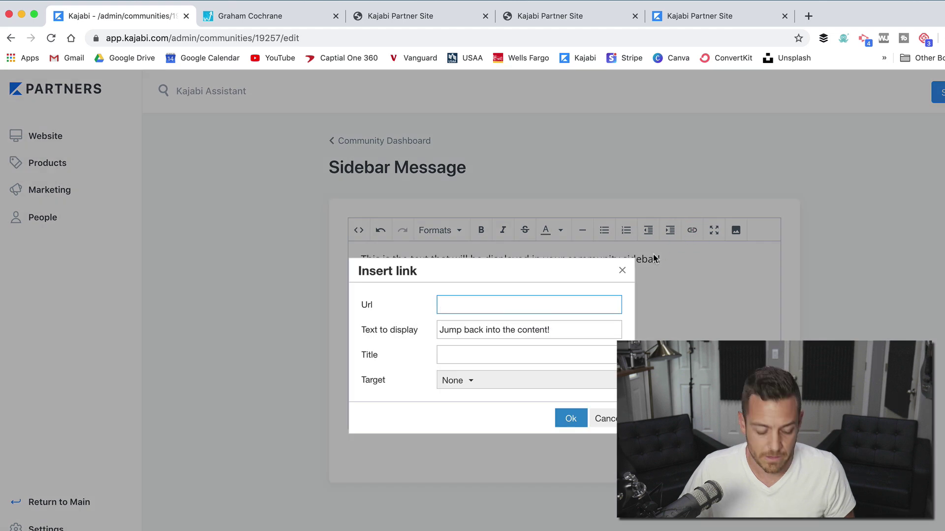
{"action": "key", "text": "super+v"}
{"action": "left_click", "coordinate": [570, 419]}
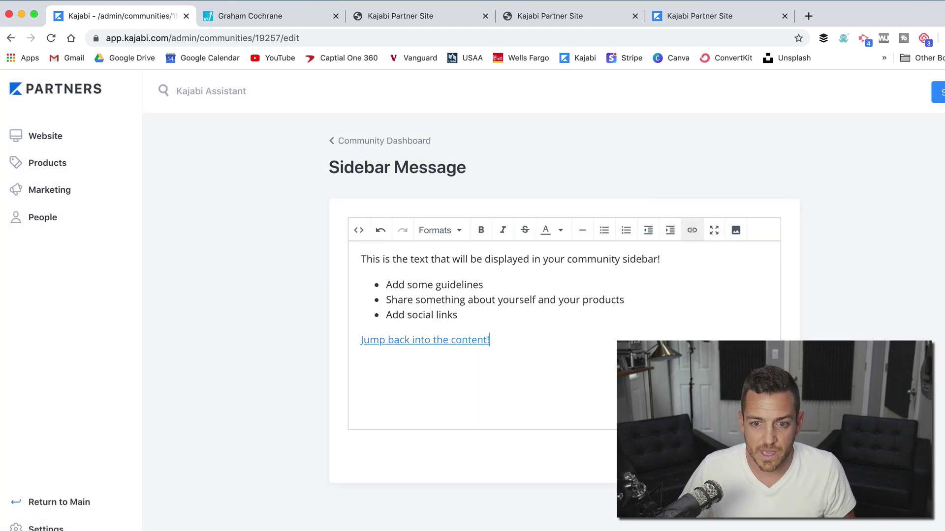
{"action": "left_click", "coordinate": [937, 92]}
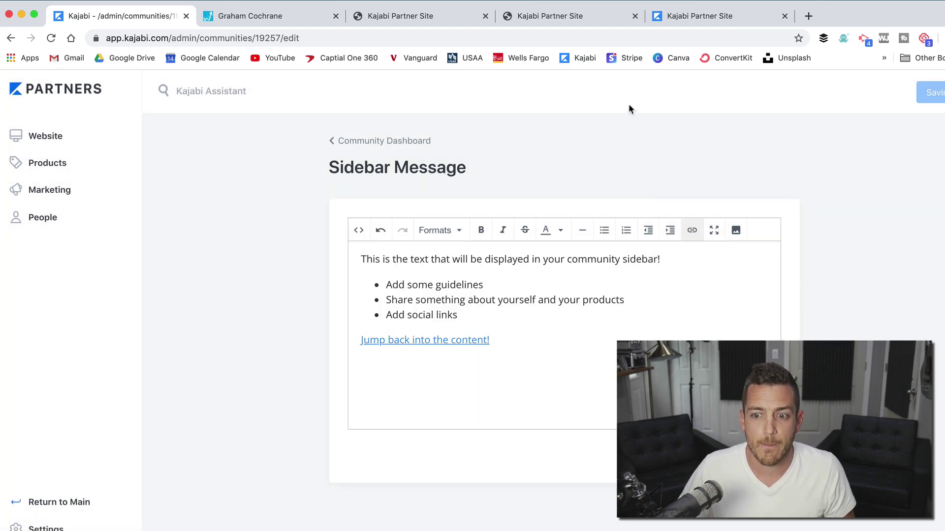
{"action": "left_click", "coordinate": [568, 20]}
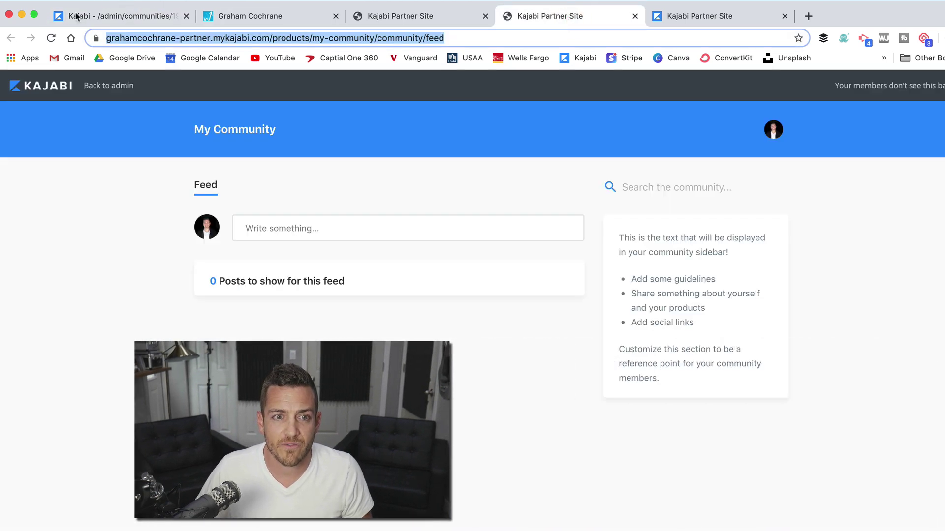
Step: Reload the My Community feed and test the 'Jump back into the content!' sidebar link
{"action": "left_click", "coordinate": [51, 38]}
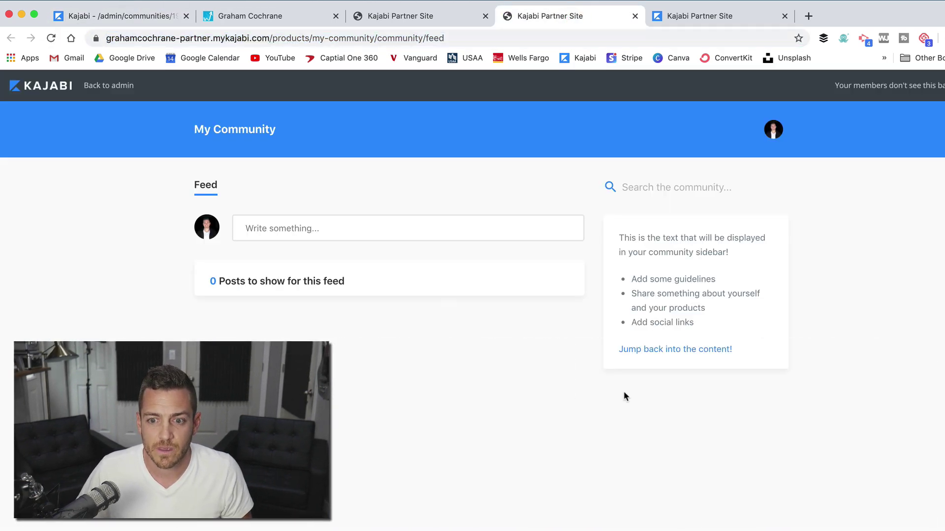
{"action": "left_click", "coordinate": [683, 350]}
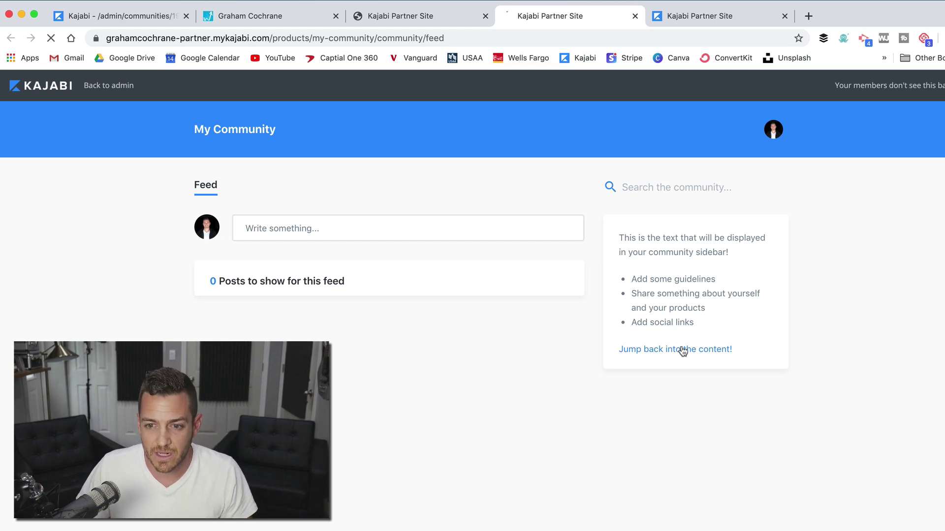